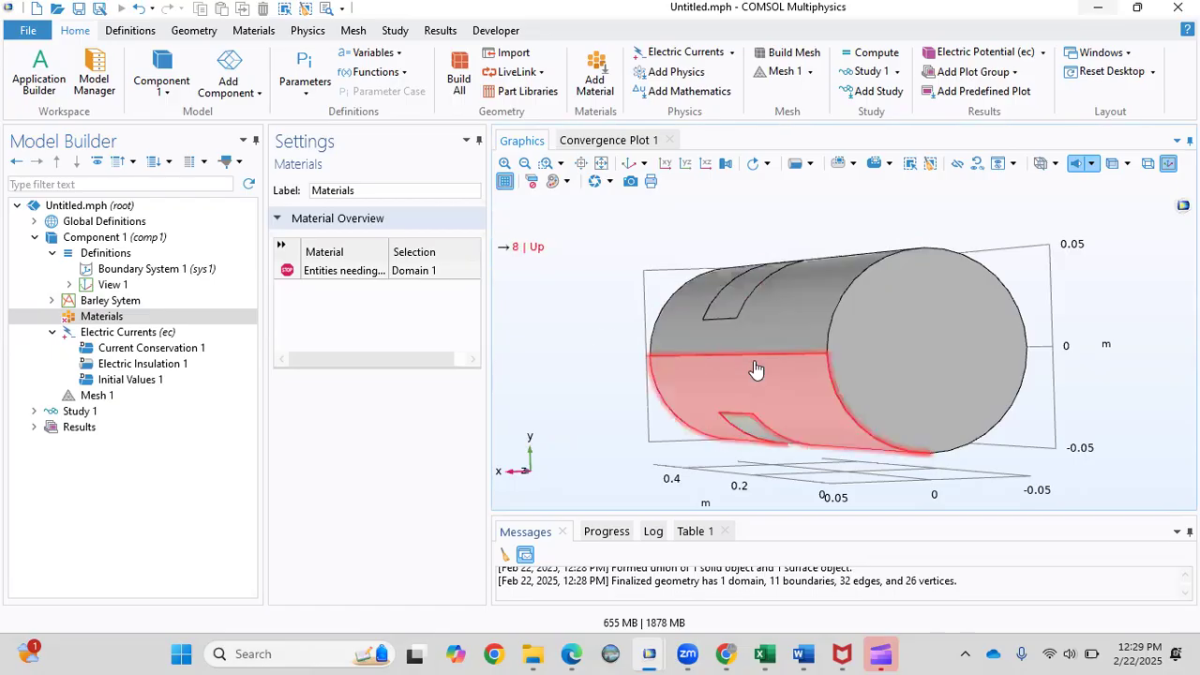
Show the Materials overview, which lists domain 1 as still needing a material.
click(73, 319)
Add a blank material labelled 'Stem' and assign it to the cylinder's domain 1.
right_click(85, 319)
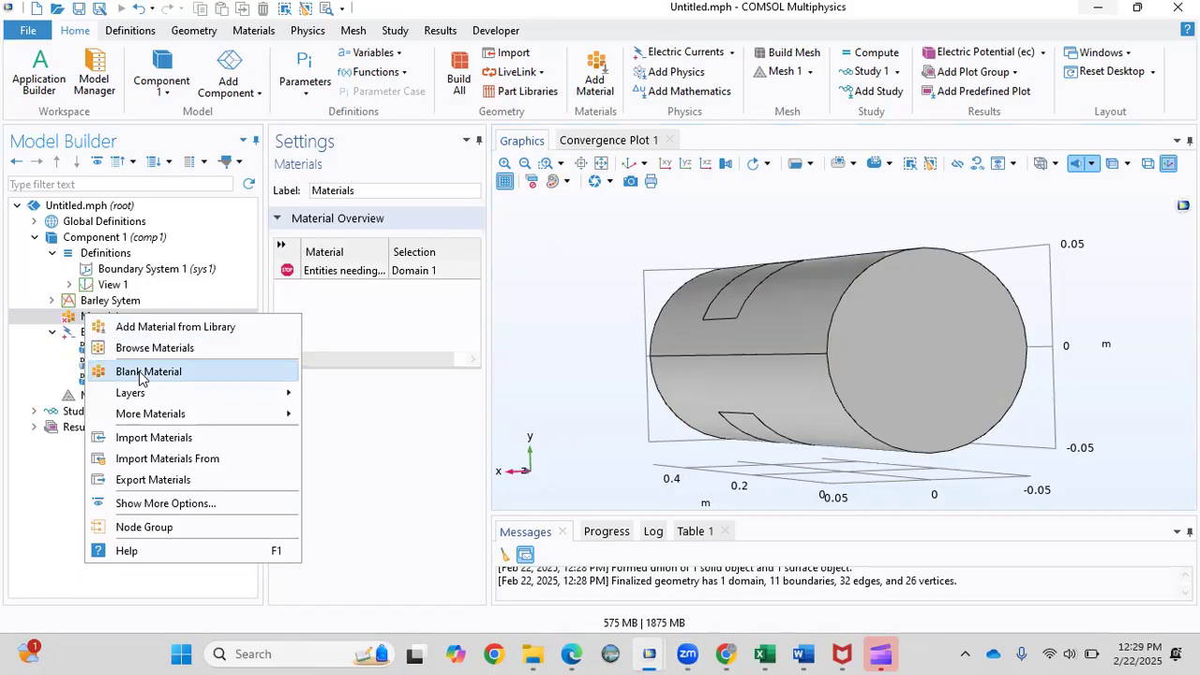
click(140, 372)
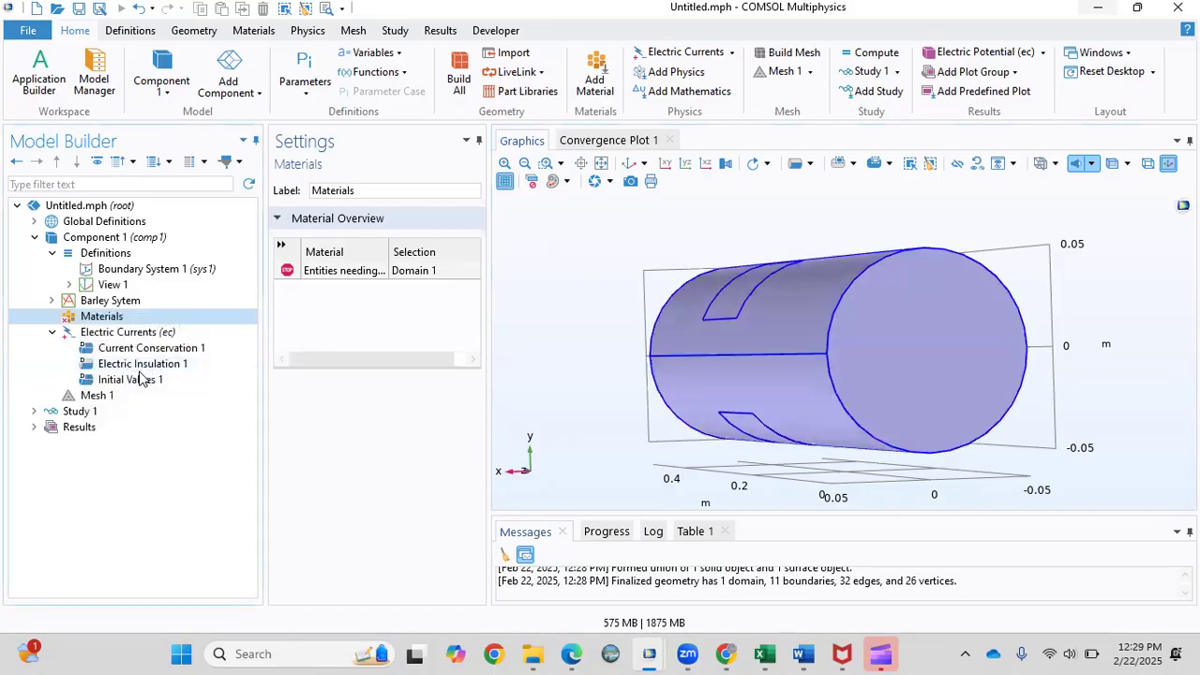
text(Stem)
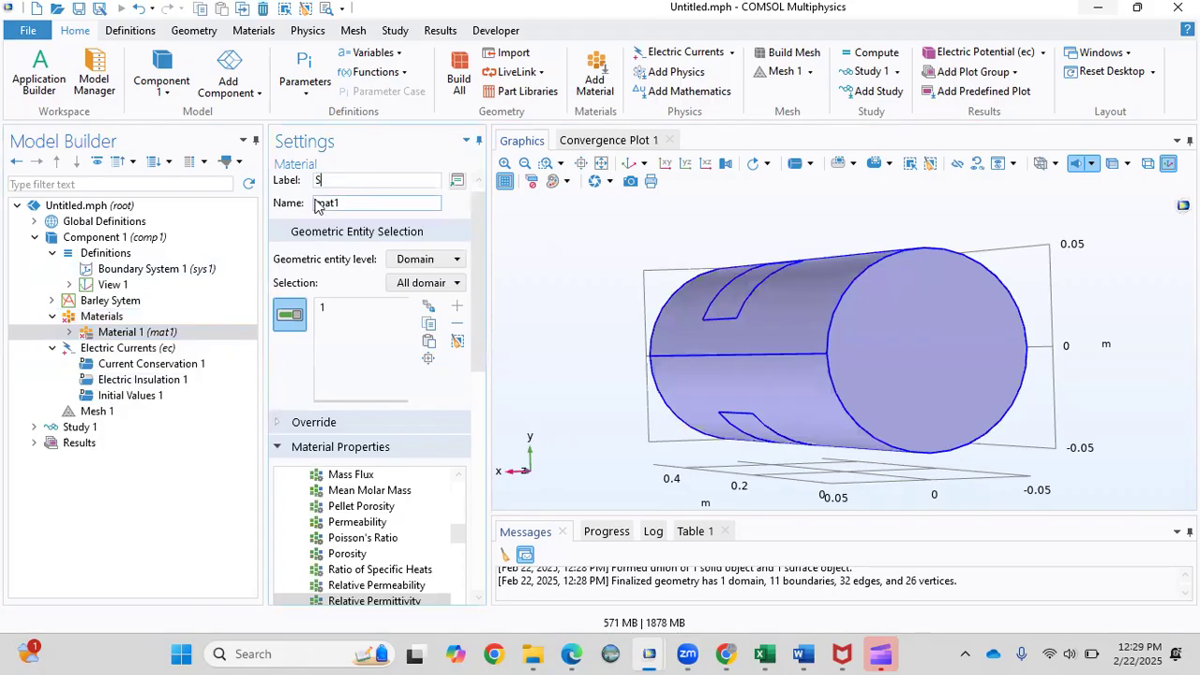
click(333, 309)
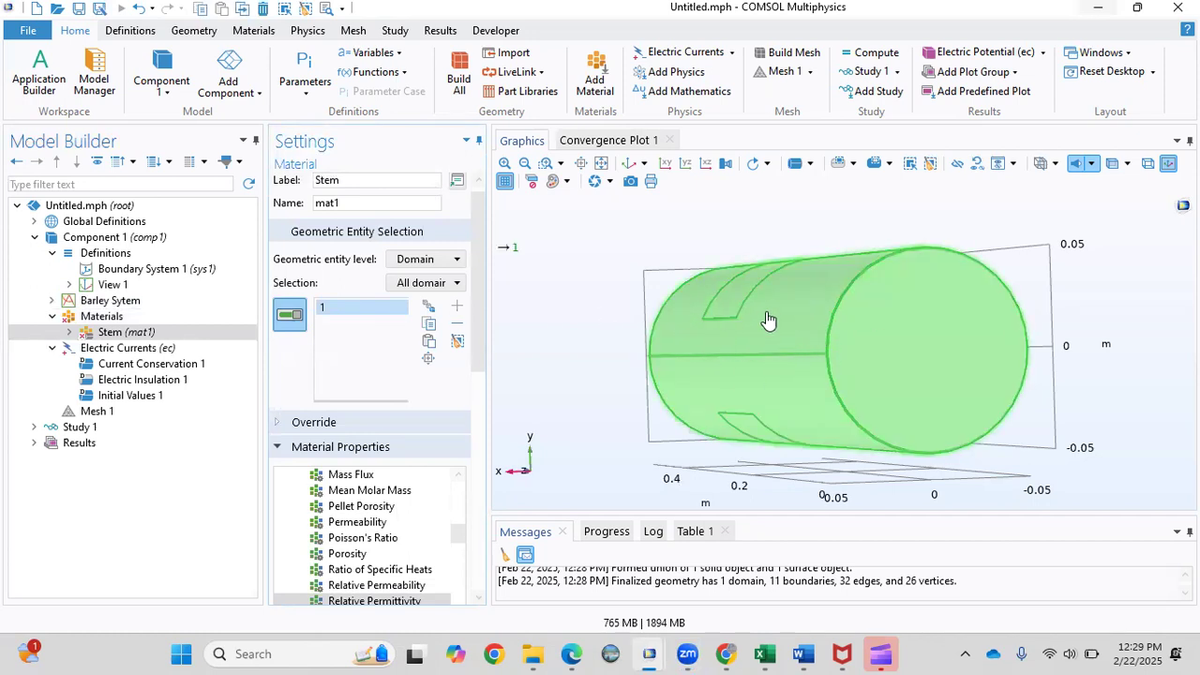
click(835, 336)
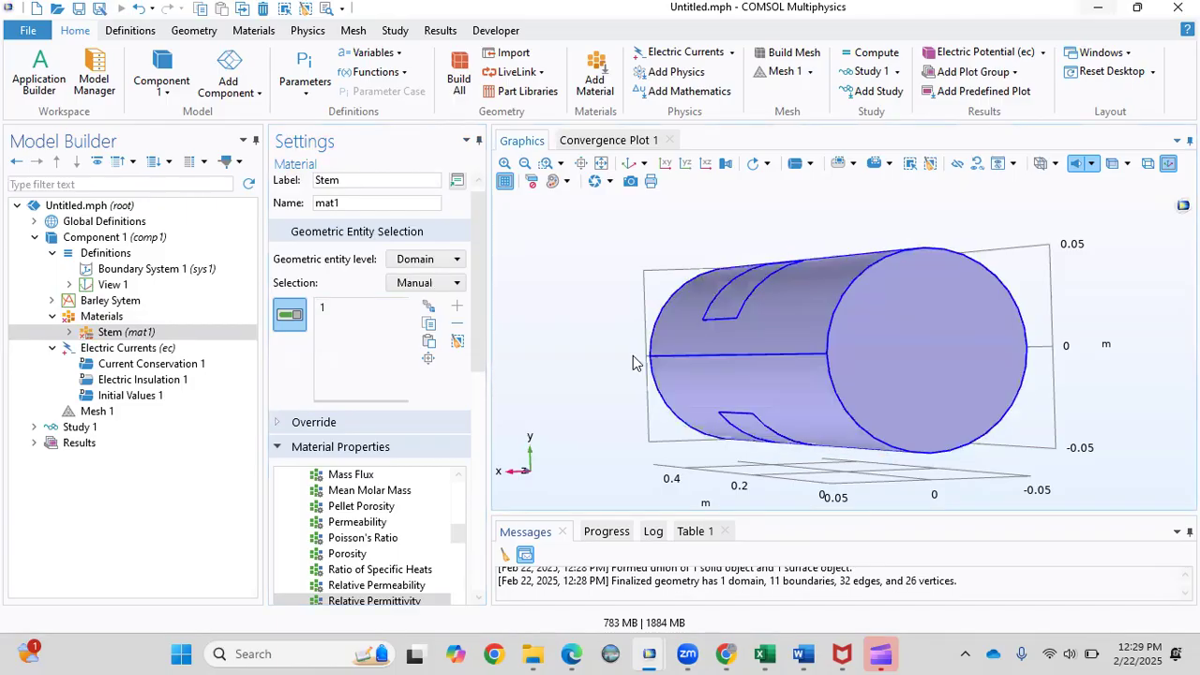
Re-add the stem cylinder to Stem's selection and orbit to view it end-on.
click(712, 323)
drag(559, 348, 482, 471)
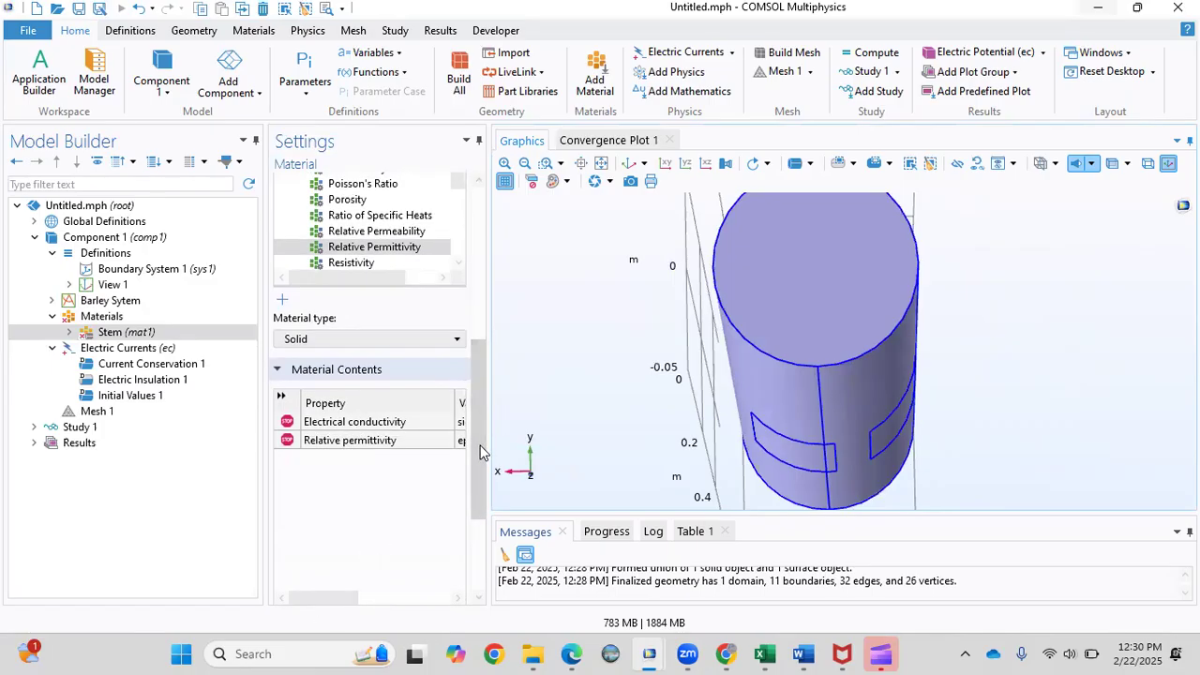
drag(476, 438, 352, 314)
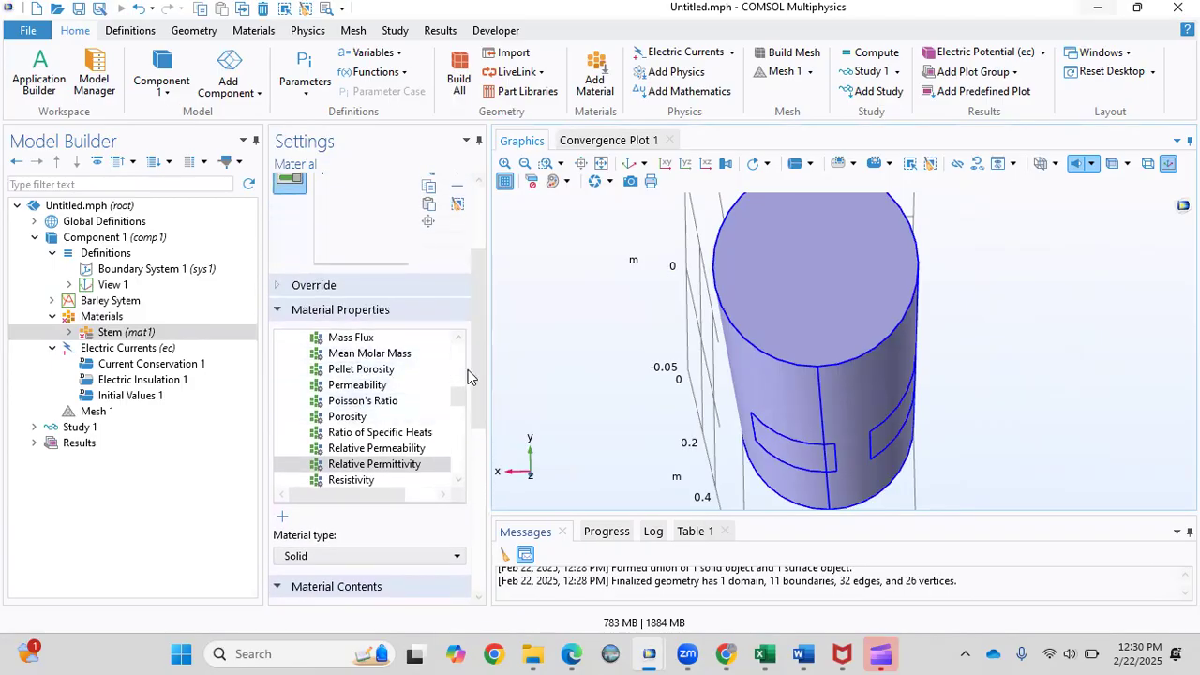
mouse_move(460, 401)
mouse_down()
mouse_move(461, 361)
mouse_move(458, 394)
mouse_up()
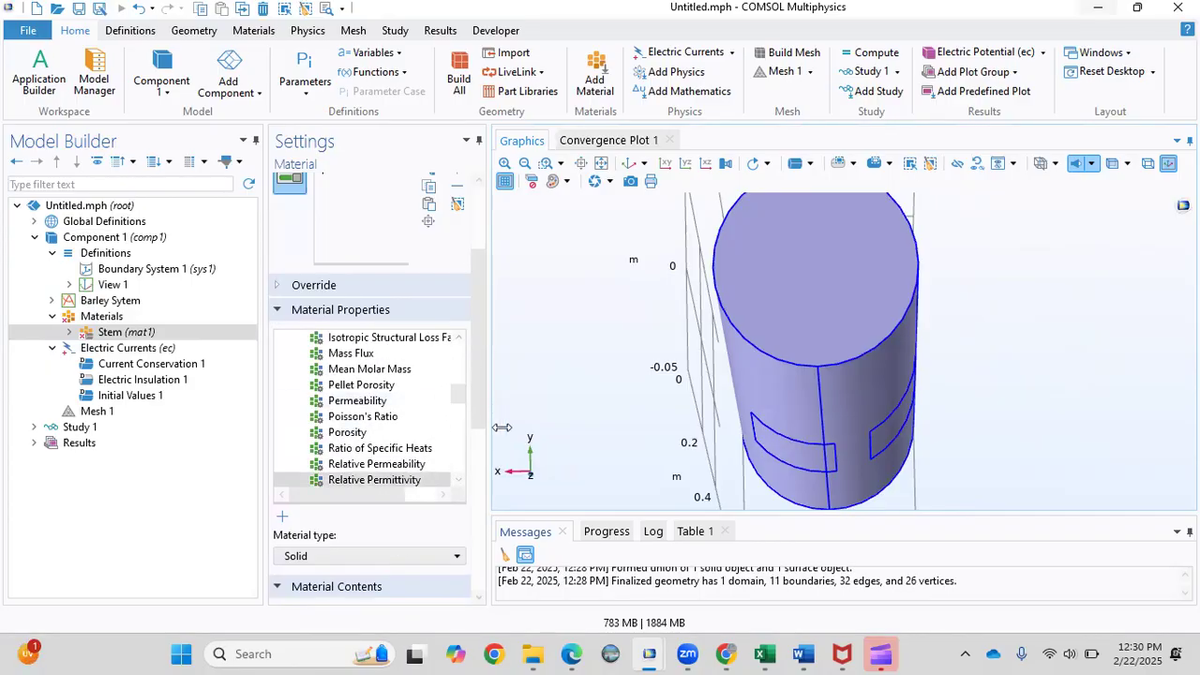
scroll(484, 399, down, 5)
drag(328, 542, 387, 544)
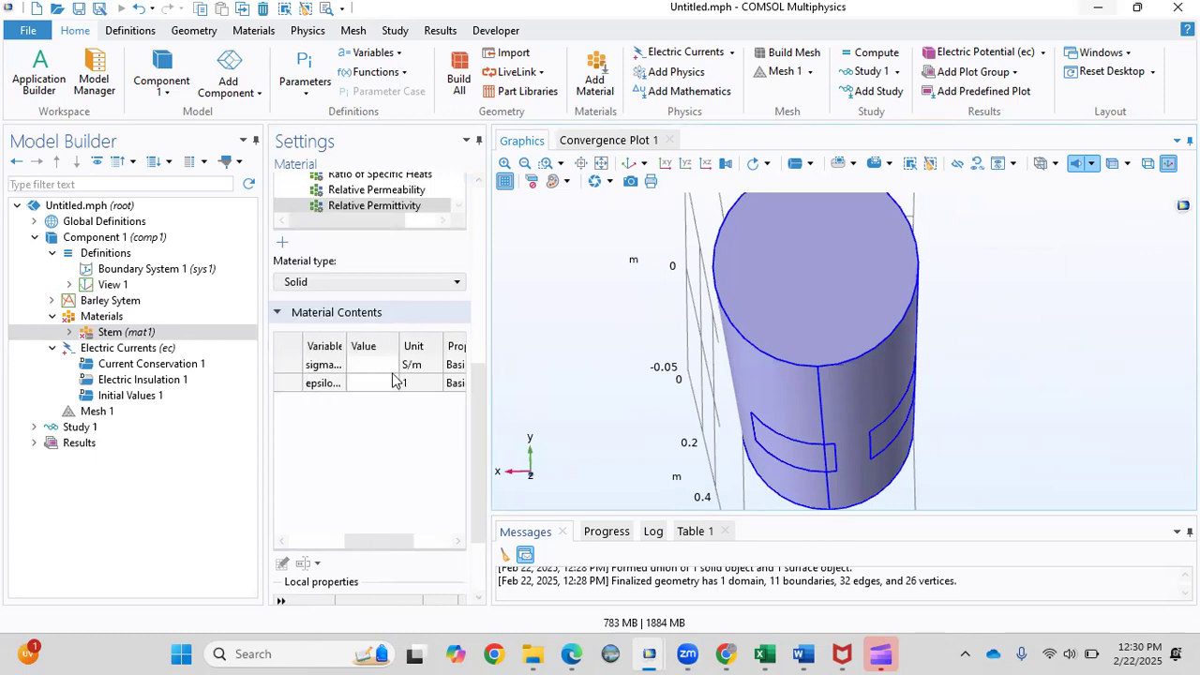
Enter Stem's electrical conductivity 0.05 S/m and relative permittivity 3.
click(380, 365)
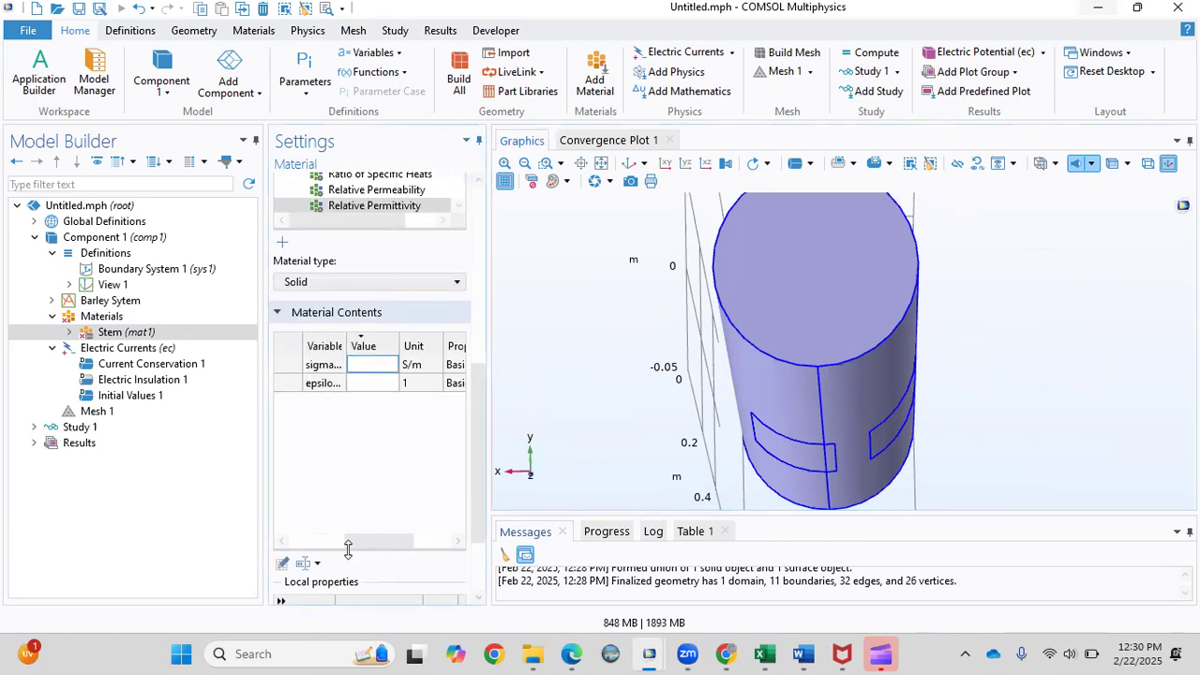
mouse_move(376, 548)
mouse_down()
mouse_move(319, 549)
mouse_move(395, 553)
mouse_up()
text(0.05)
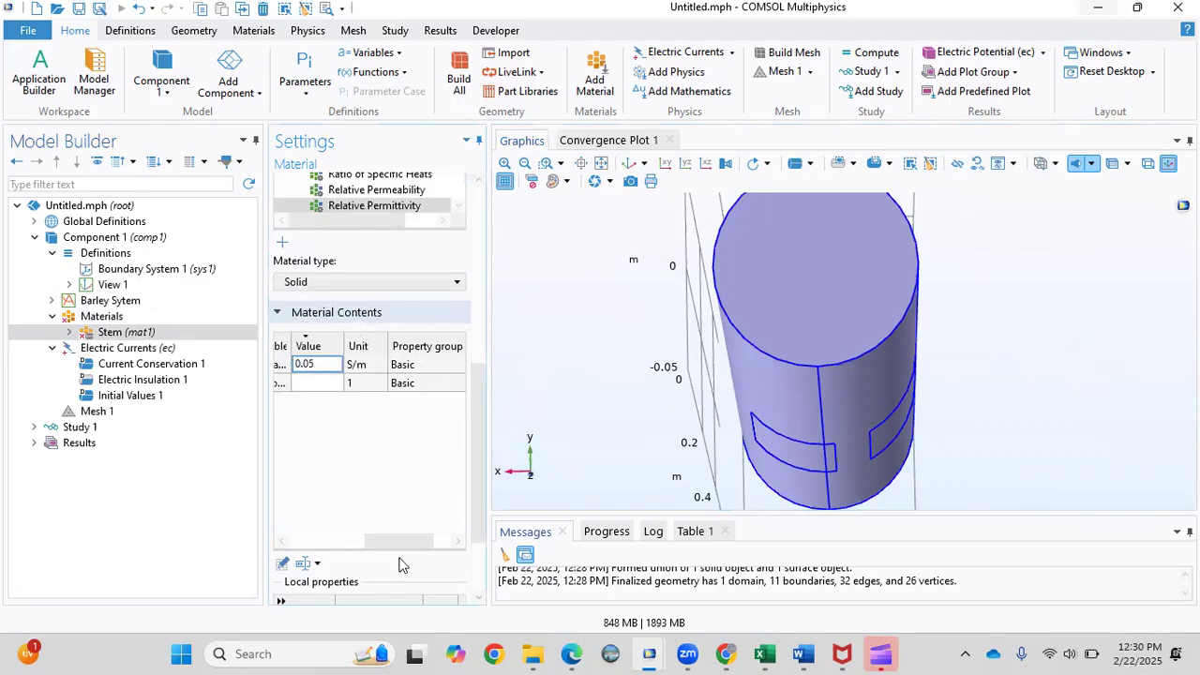
text(35)
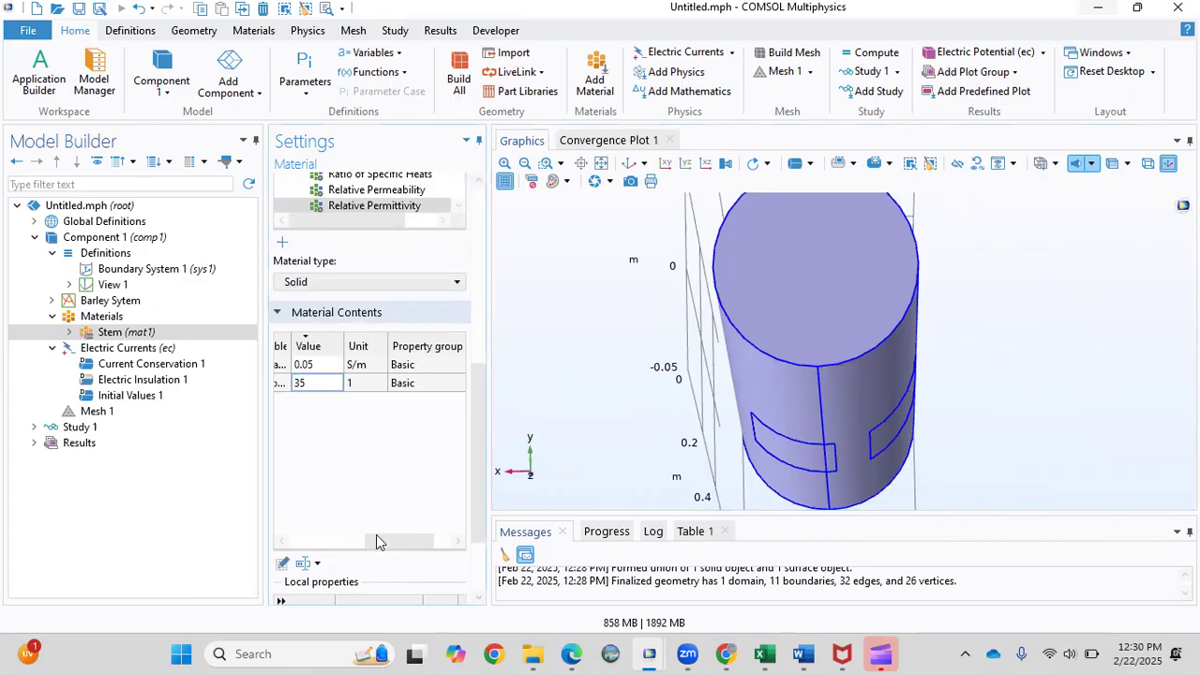
drag(376, 542, 289, 541)
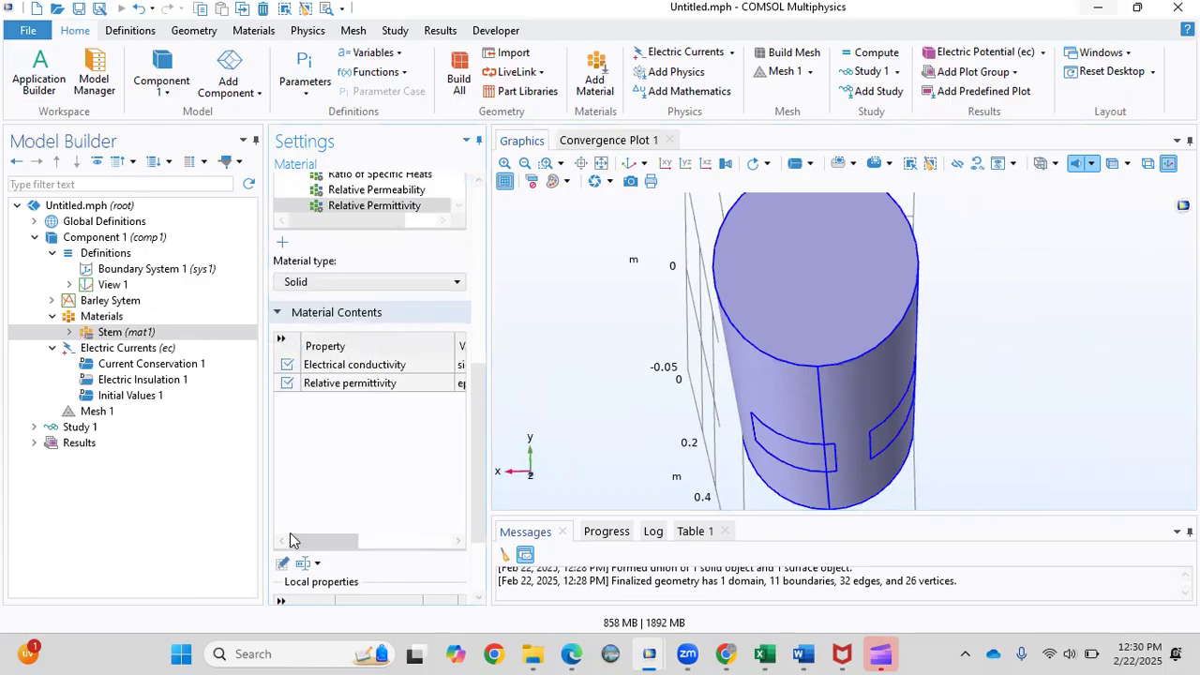
click(125, 336)
click(99, 319)
Search the material library for Platinum and add MEMS > Metals > Pt - Platinum.
right_click(96, 322)
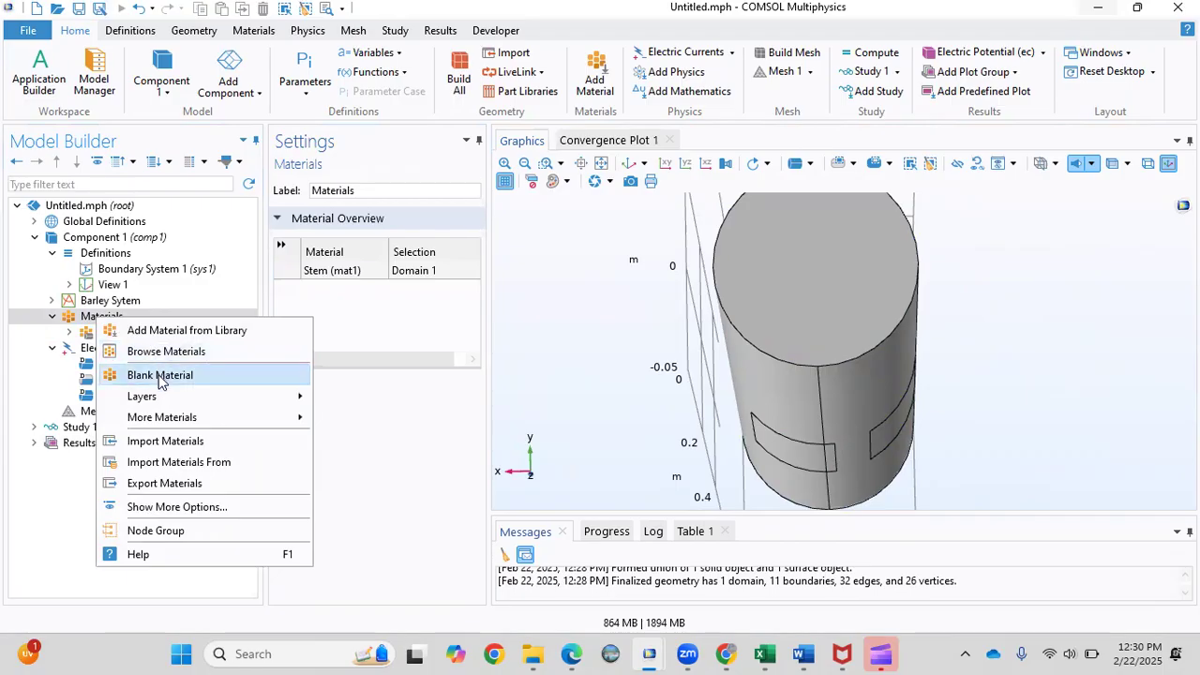
click(162, 331)
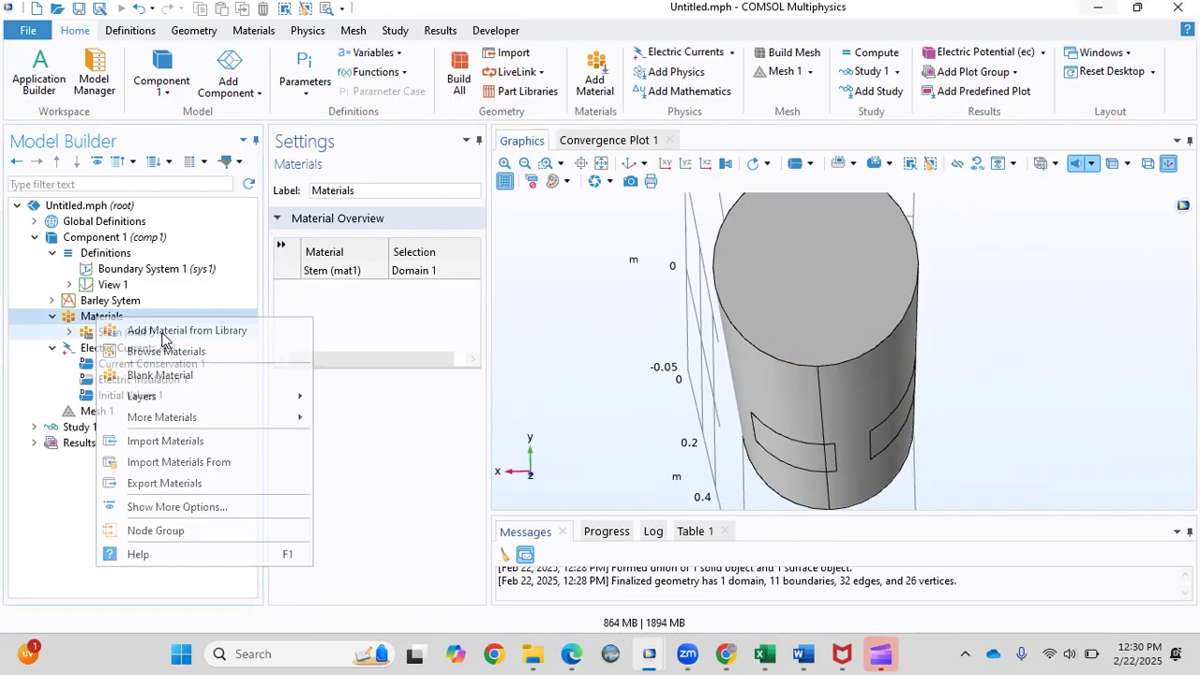
click(1069, 200)
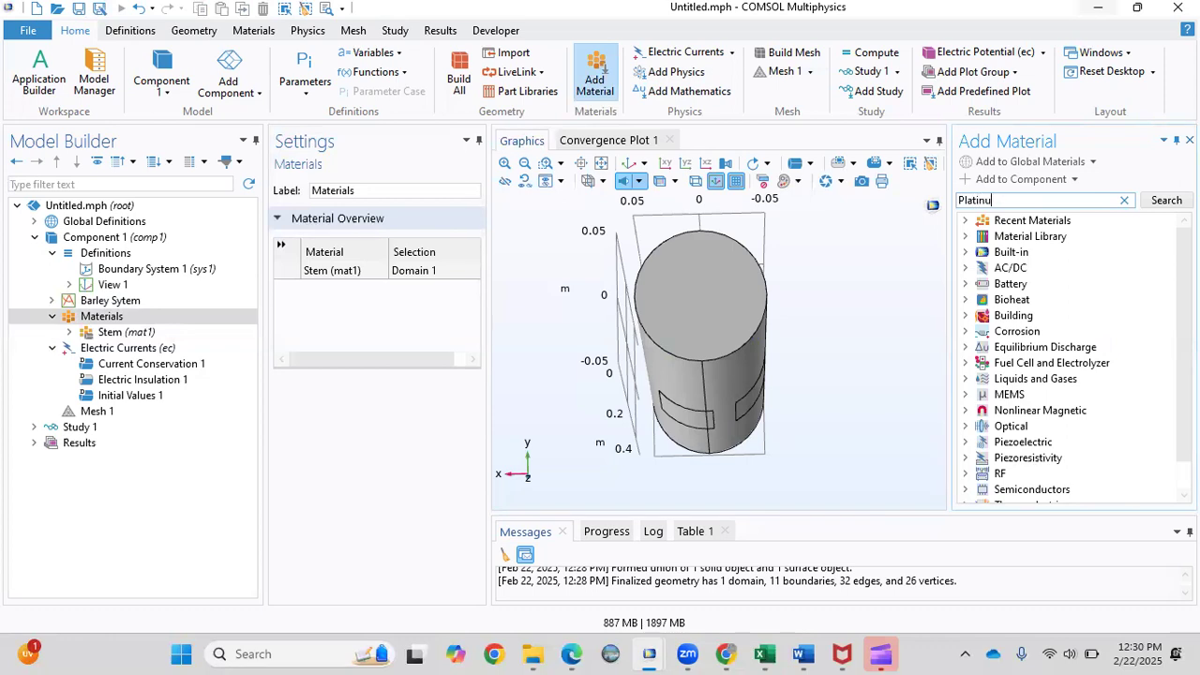
key(Return)
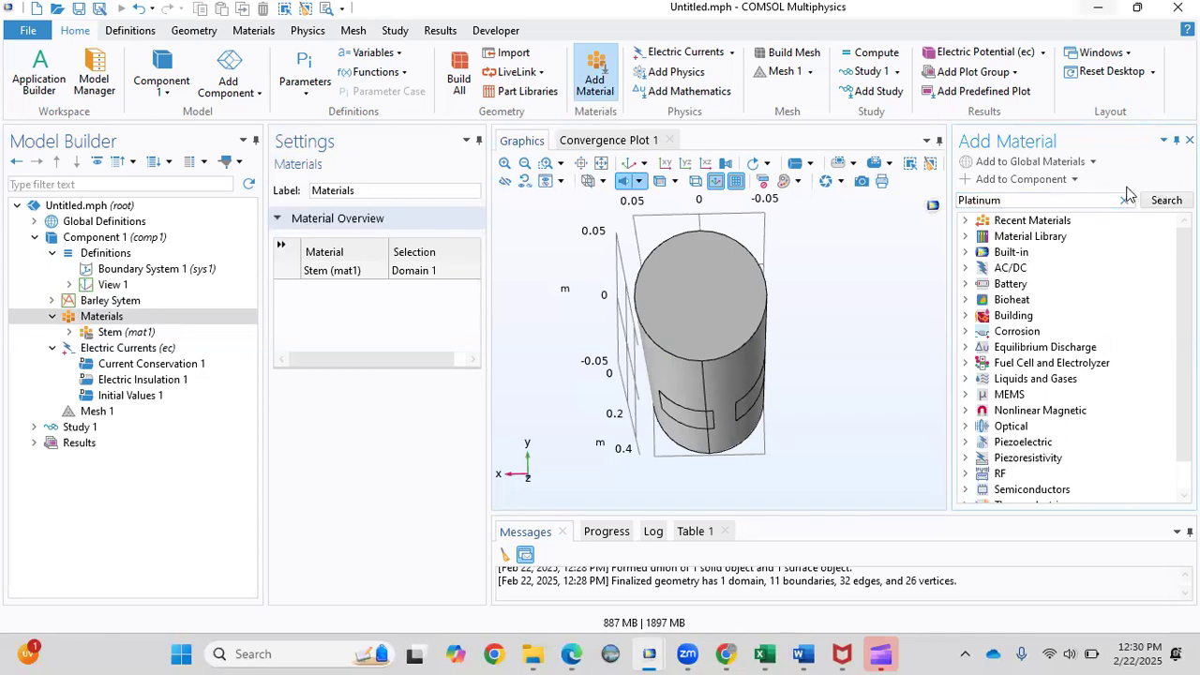
click(1161, 199)
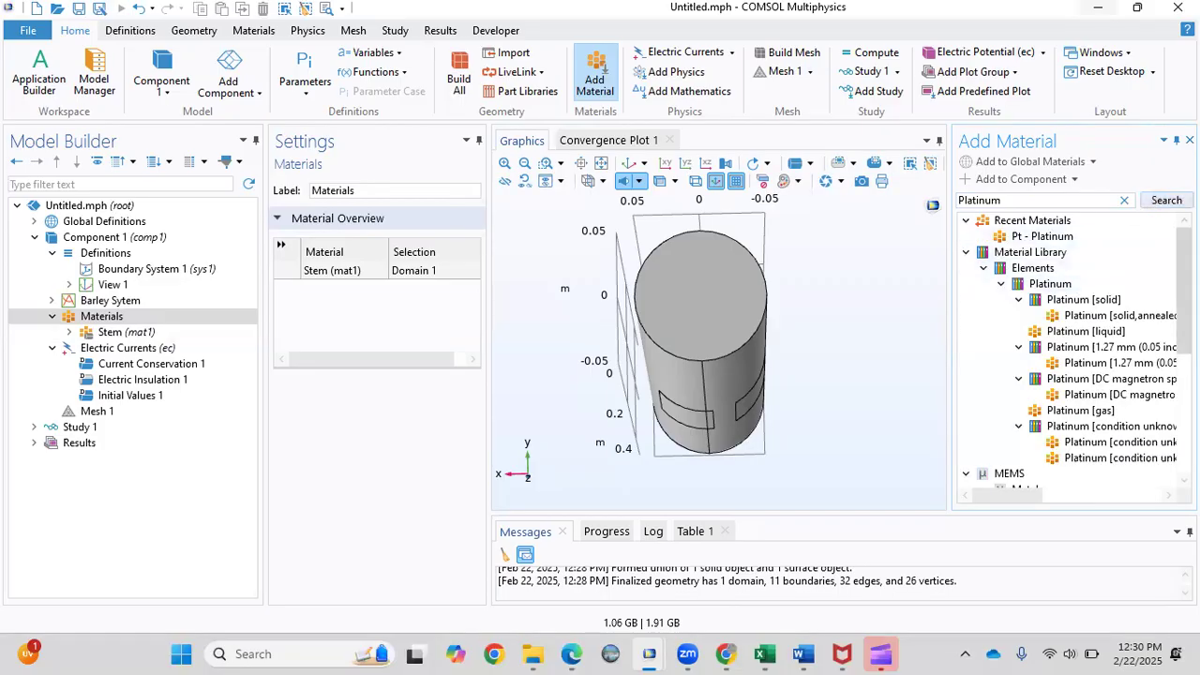
scroll(1037, 361, down, 3)
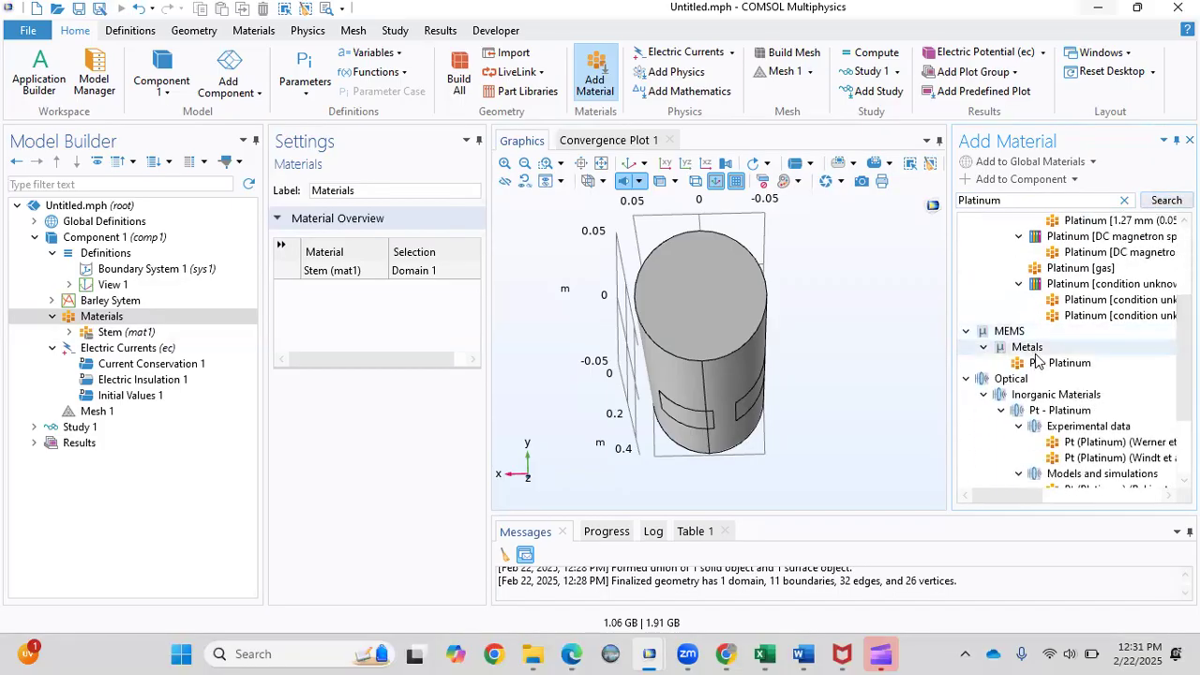
click(1037, 363)
double_click(1036, 362)
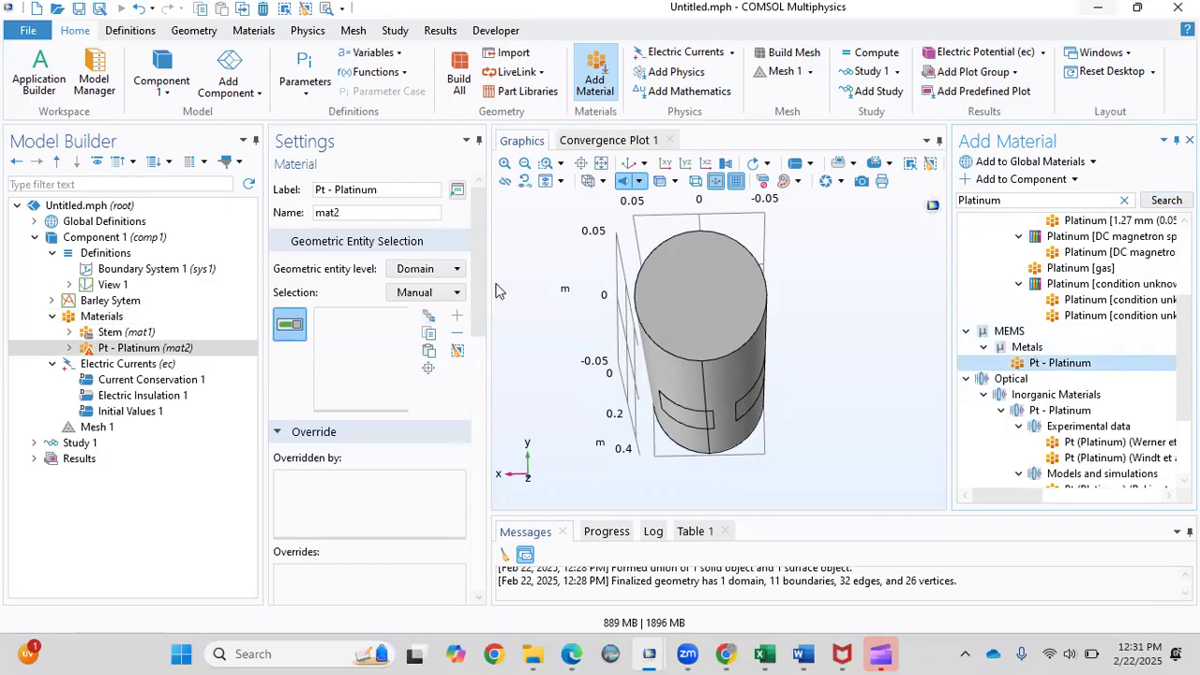
Add a relative permittivity property with value 1 to Pt - Platinum.
drag(478, 318, 458, 507)
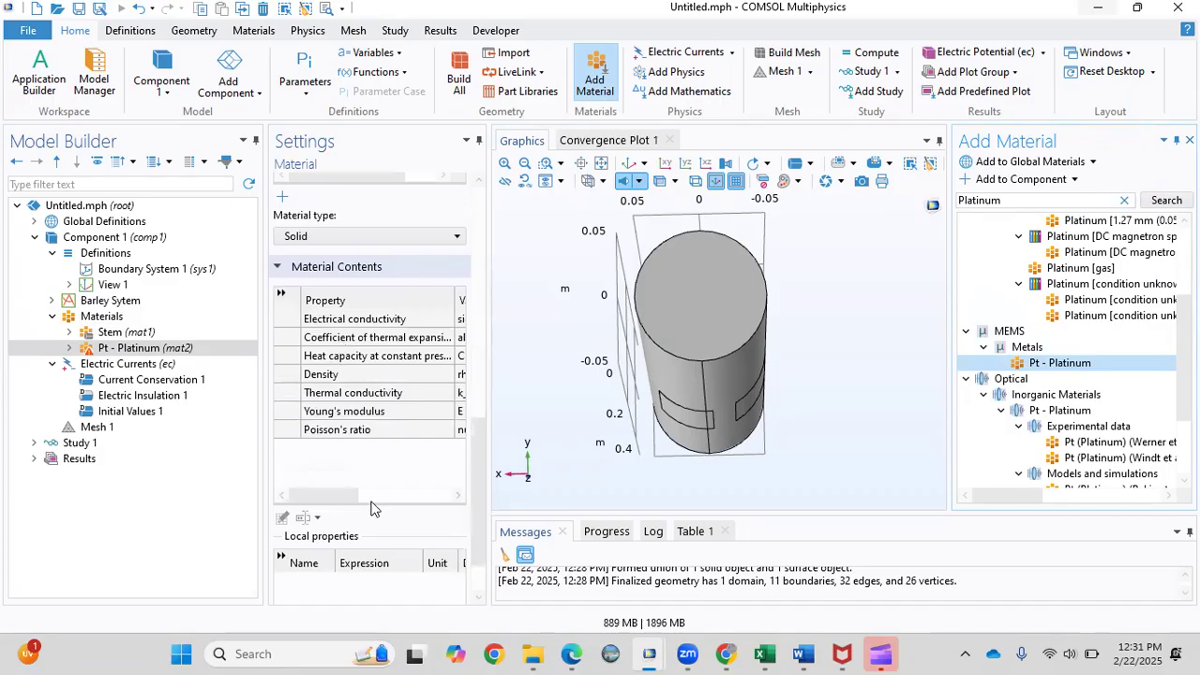
mouse_move(321, 497)
mouse_down()
mouse_move(361, 497)
mouse_move(304, 500)
mouse_up()
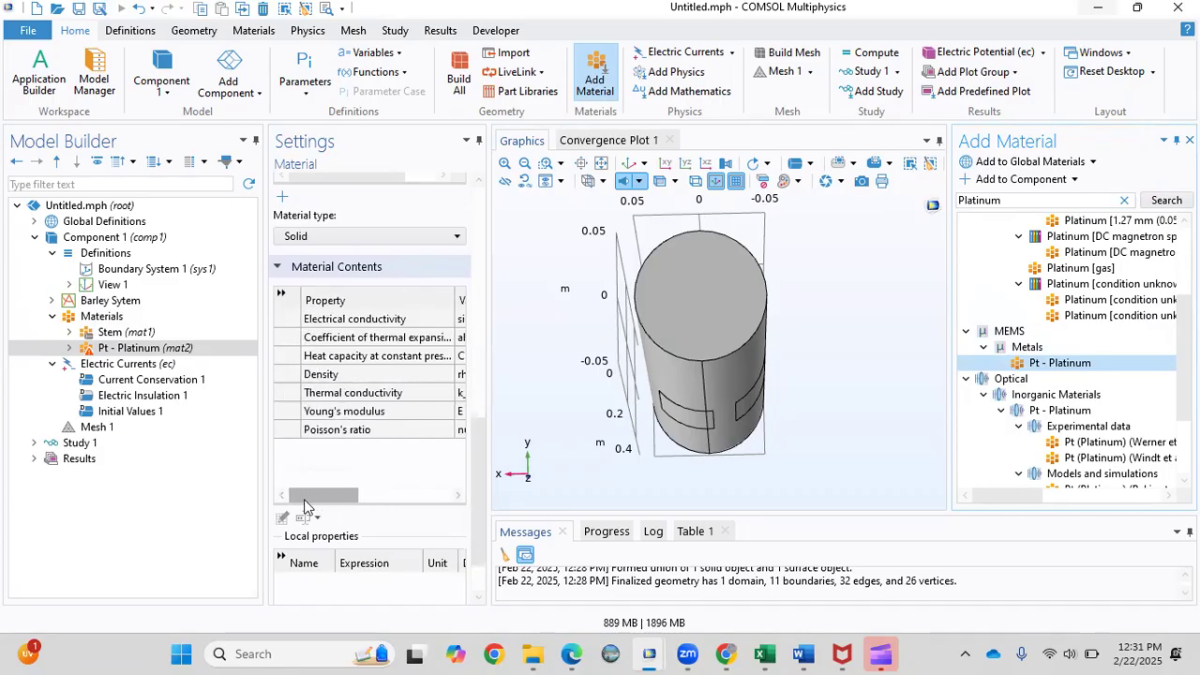
mouse_move(482, 475)
mouse_down()
mouse_move(474, 397)
mouse_move(471, 463)
mouse_up()
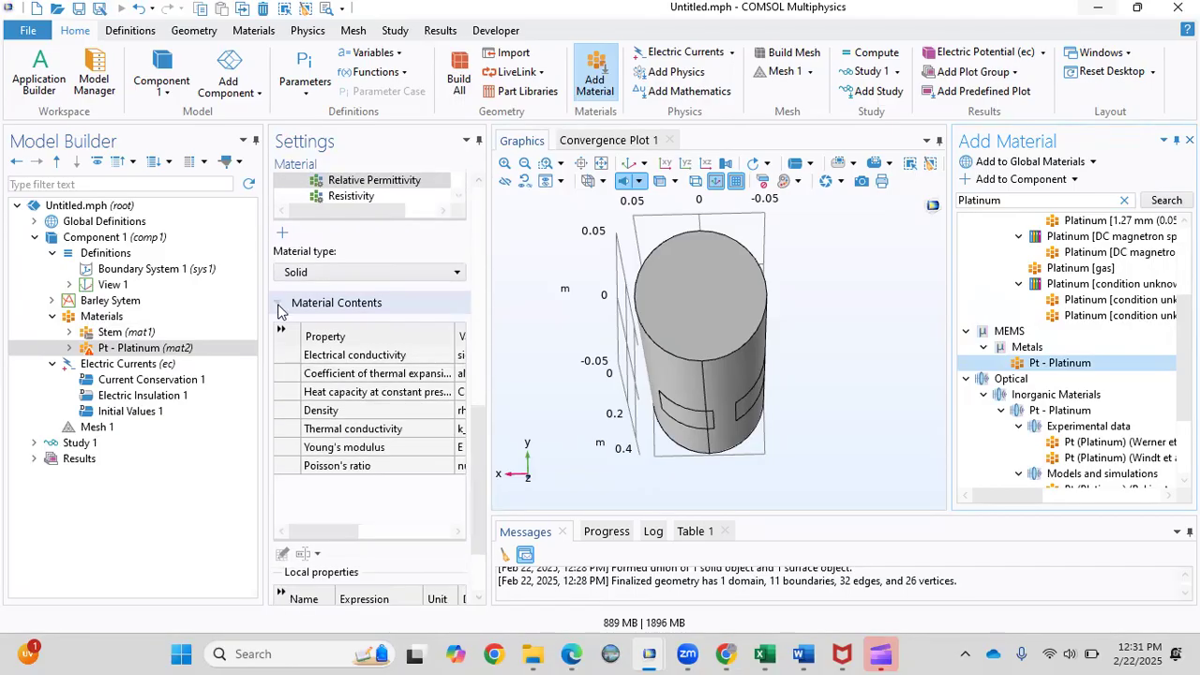
scroll(481, 364, up, 5)
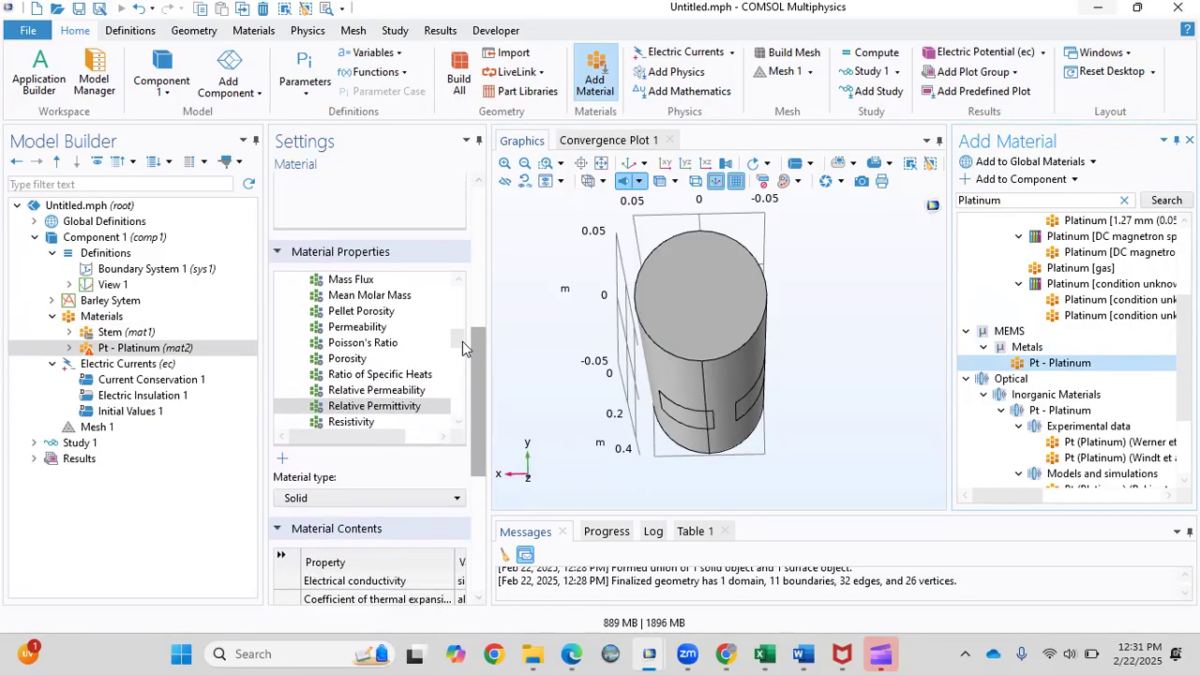
double_click(361, 413)
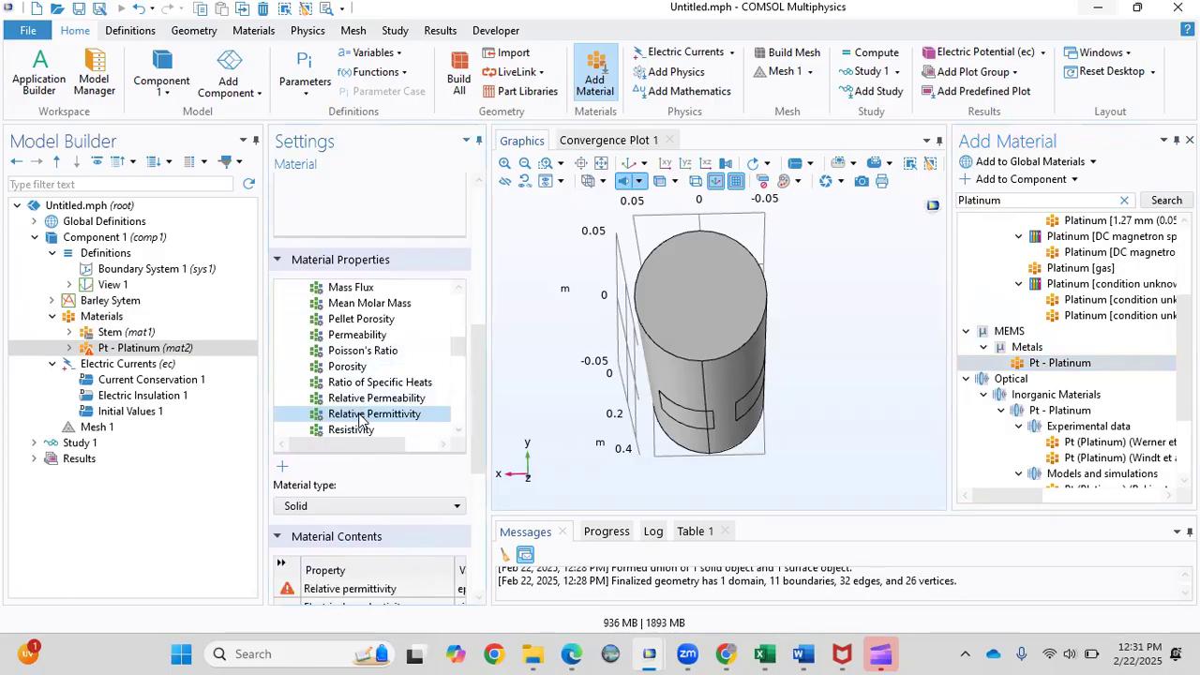
drag(479, 417, 478, 513)
drag(314, 487, 370, 486)
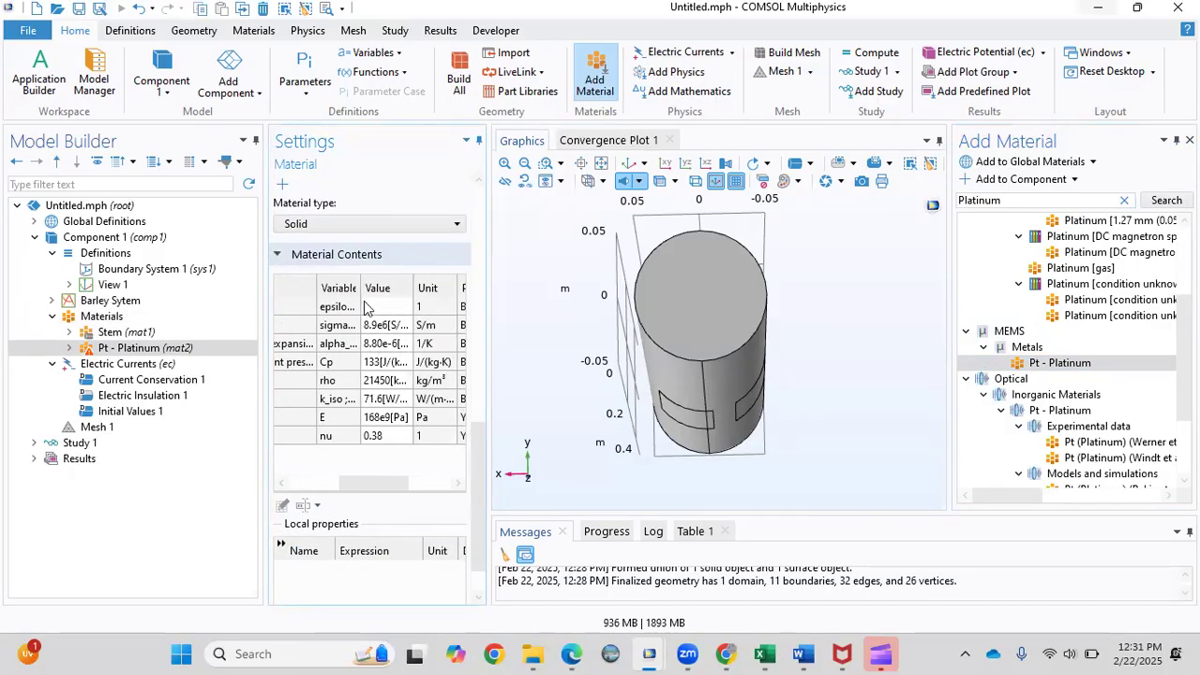
text(1)
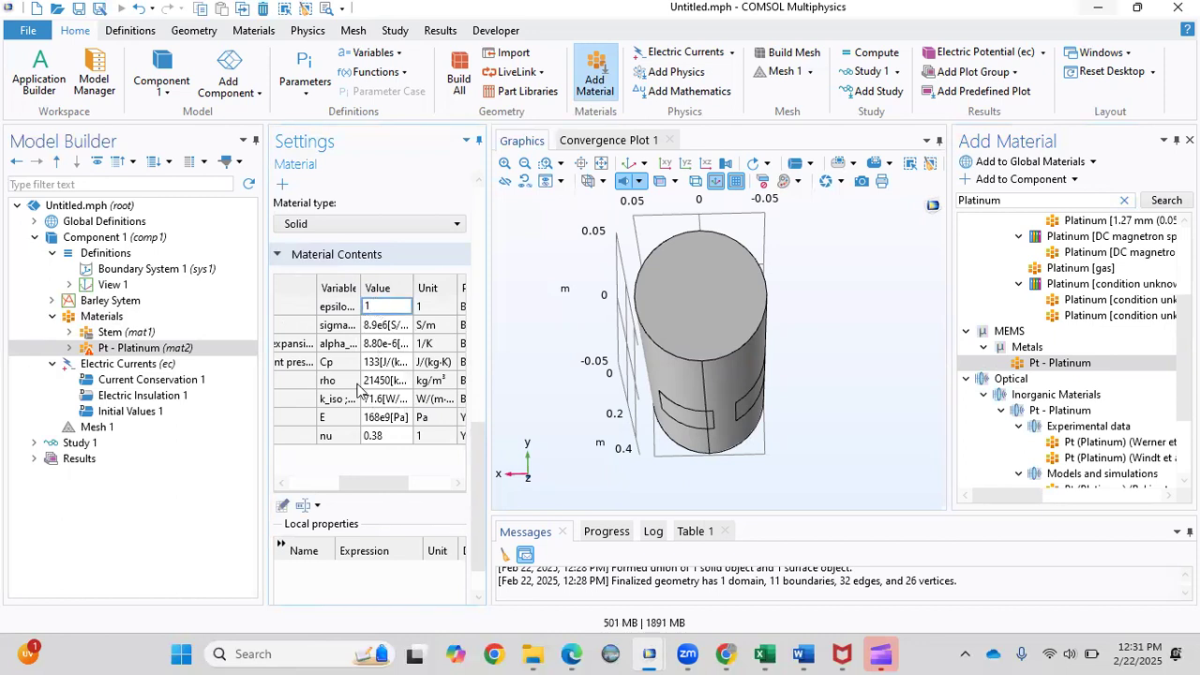
key(Return)
drag(479, 465, 473, 214)
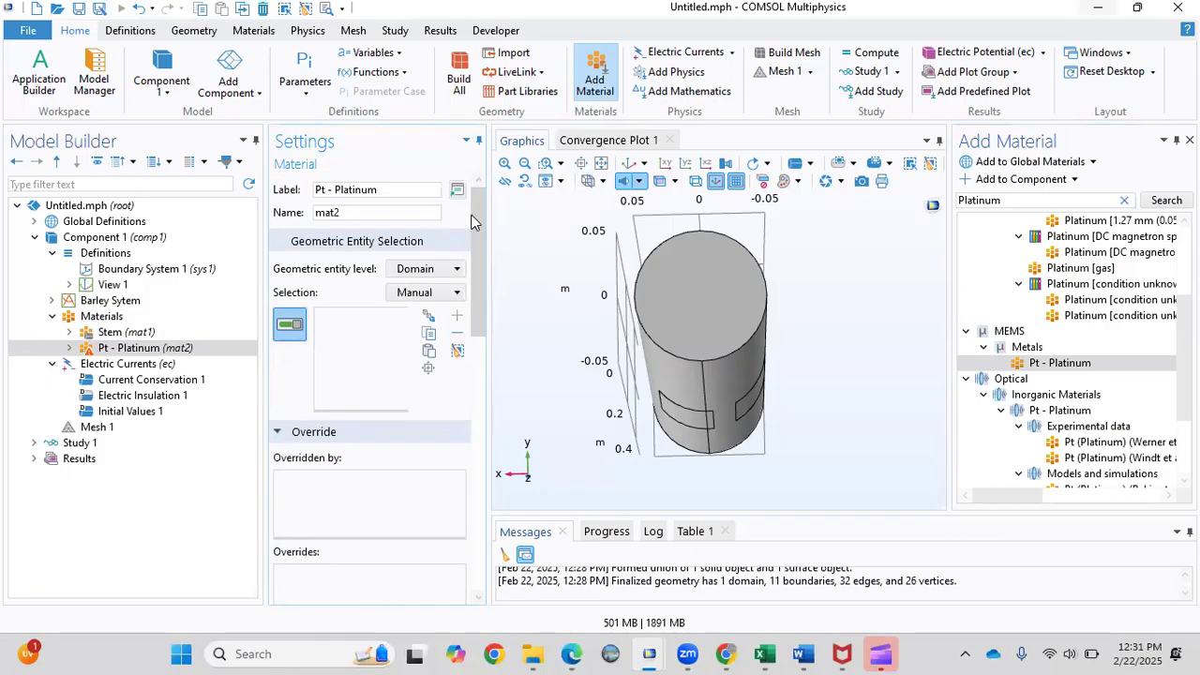
Rename the platinum material to 'Electrodes' and set its entity level to Boundary.
triple_click(385, 190)
text(E)
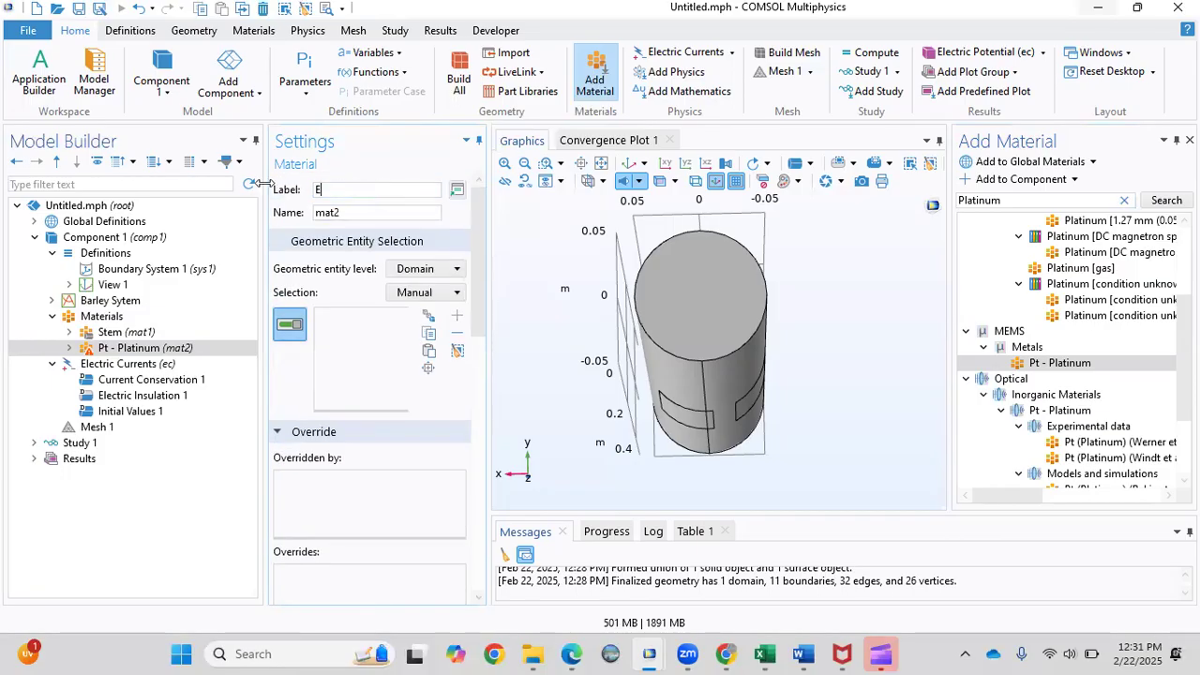
text(lectrodes)
click(304, 378)
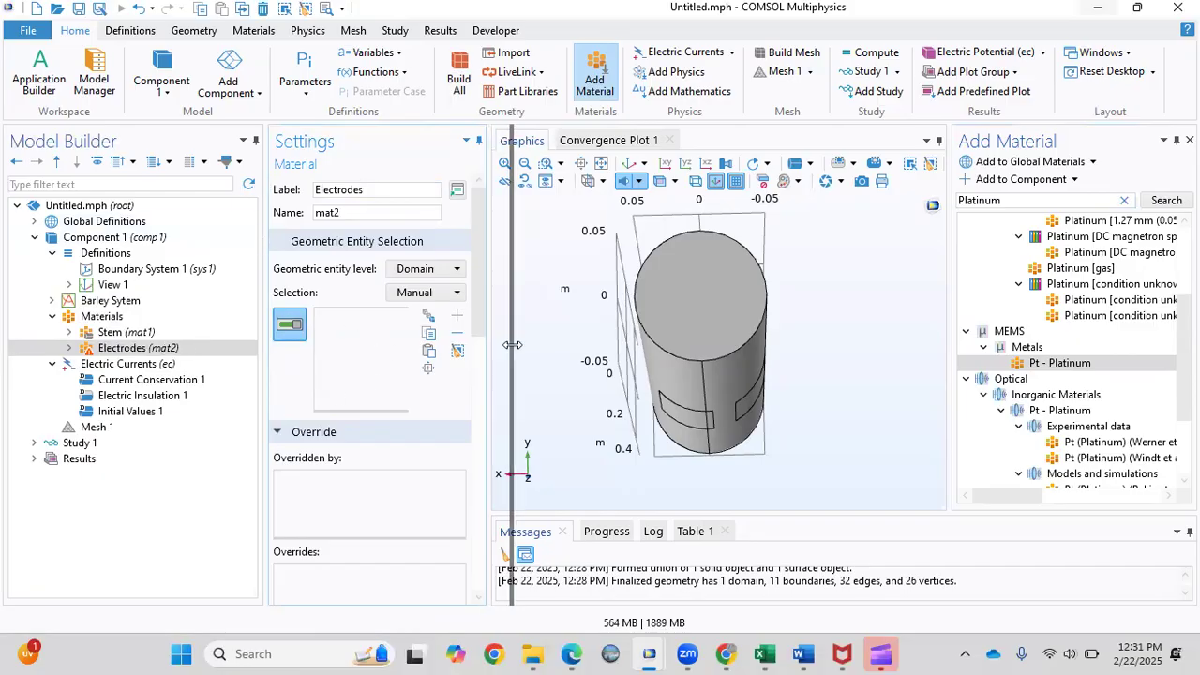
drag(551, 352, 540, 337)
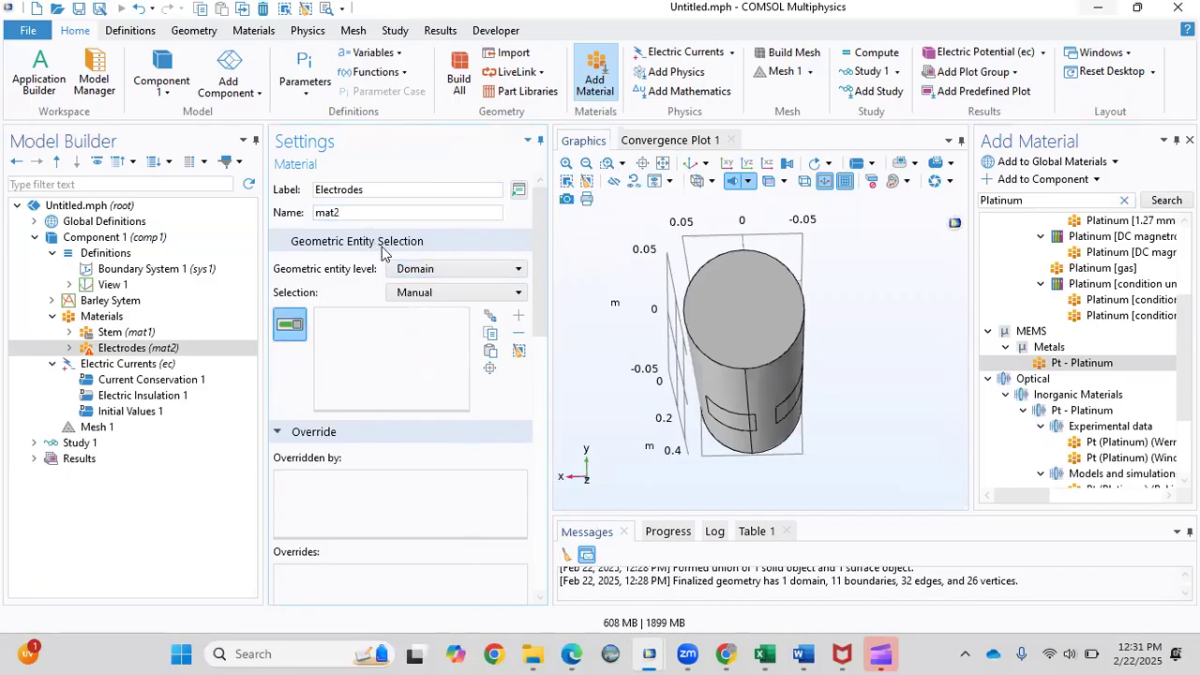
click(409, 272)
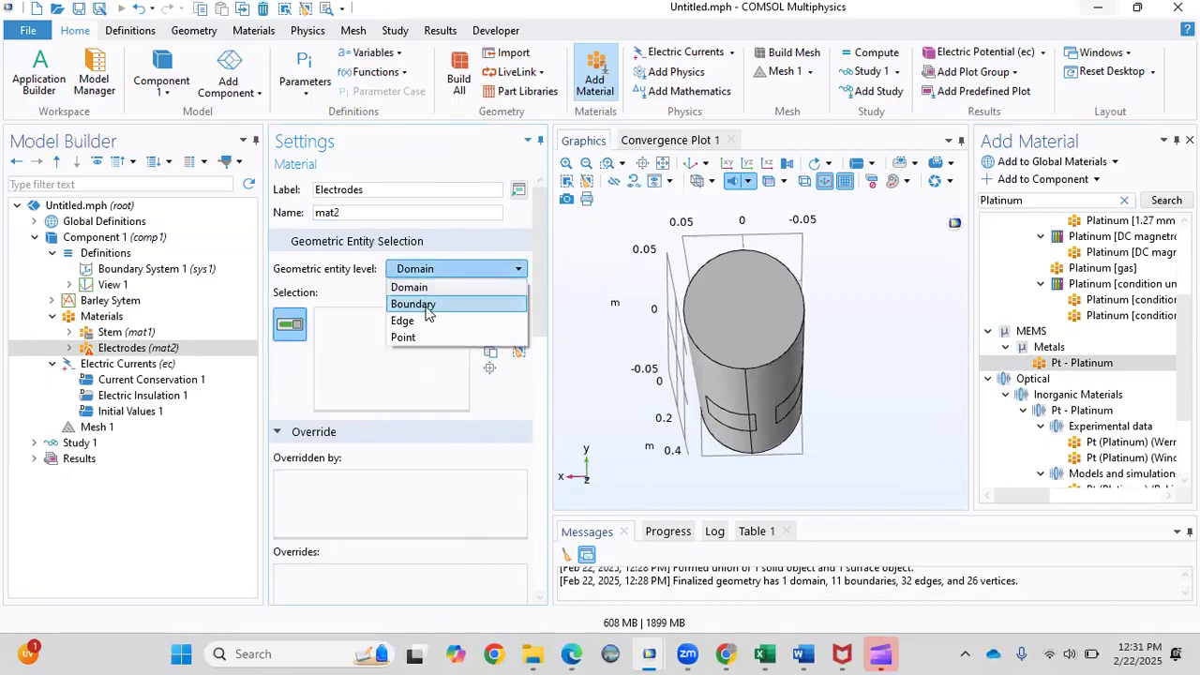
click(428, 304)
Assign Electrodes to the electrode faces, boundaries 5, 6, 7, 9 and 11.
scroll(638, 361, up, 5)
click(723, 430)
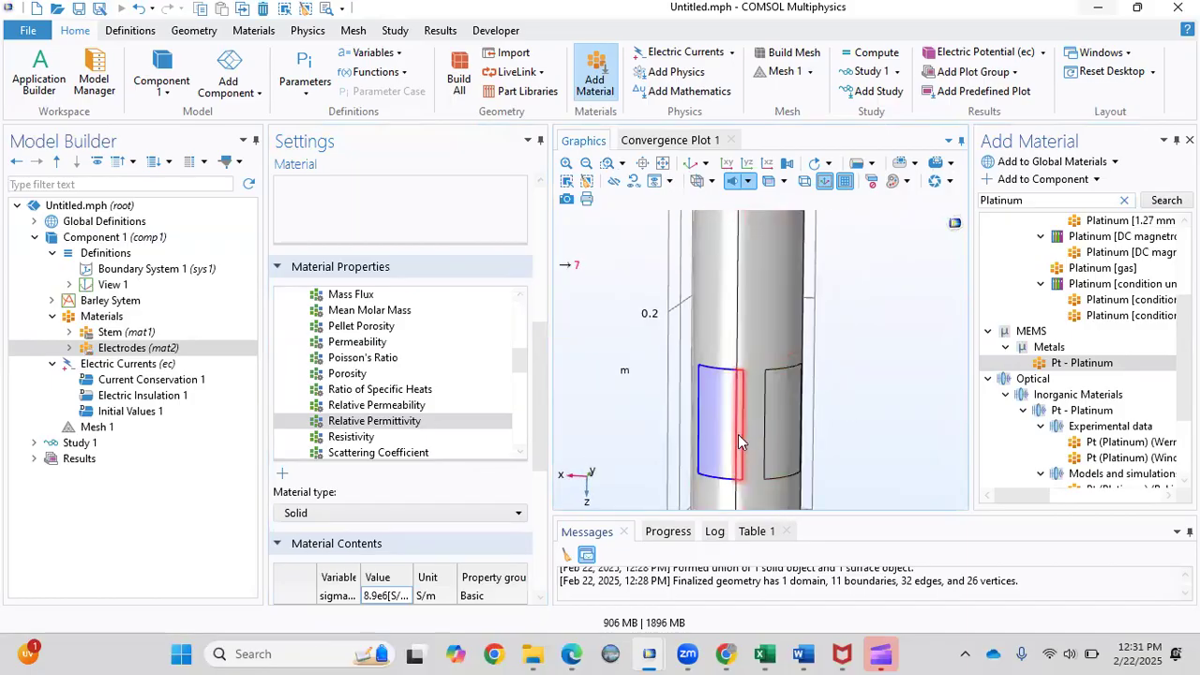
click(780, 436)
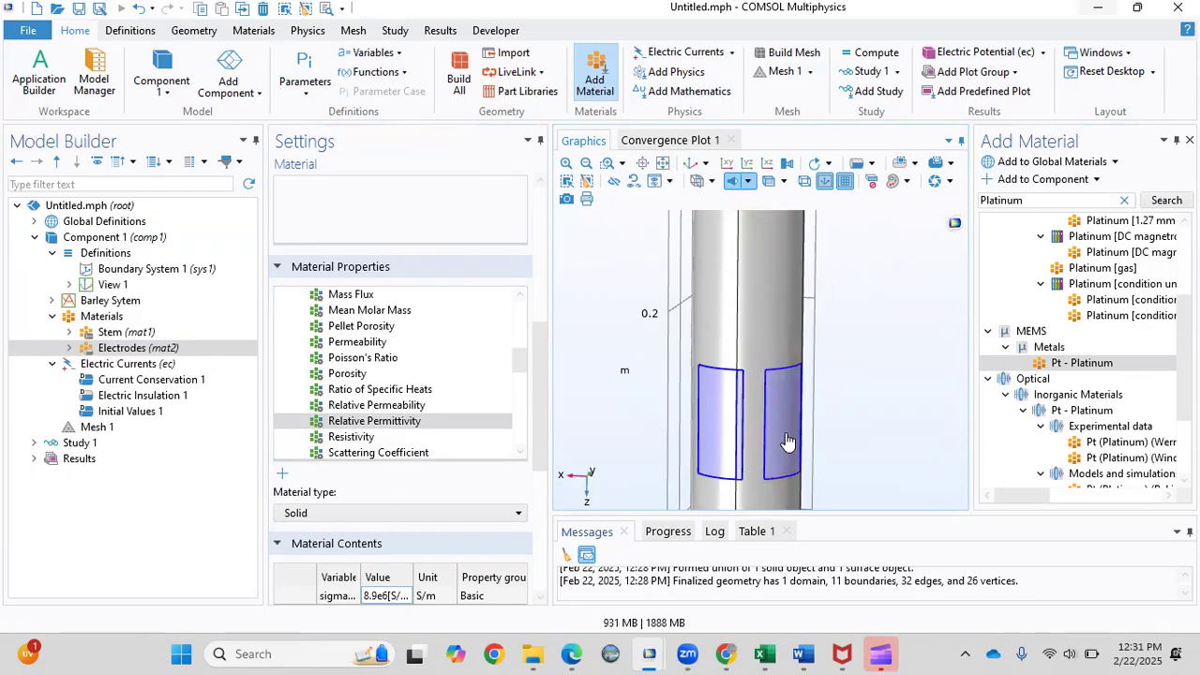
drag(838, 430, 591, 436)
click(731, 431)
drag(887, 424, 610, 385)
click(750, 409)
drag(515, 366, 528, 218)
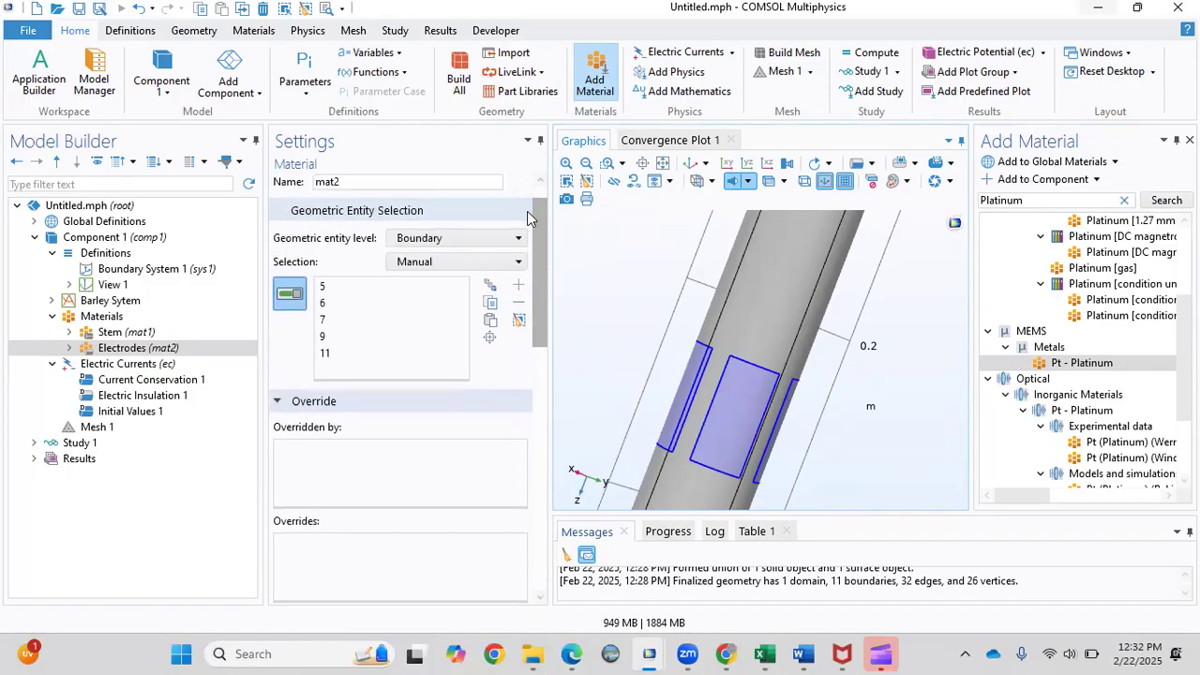
click(111, 333)
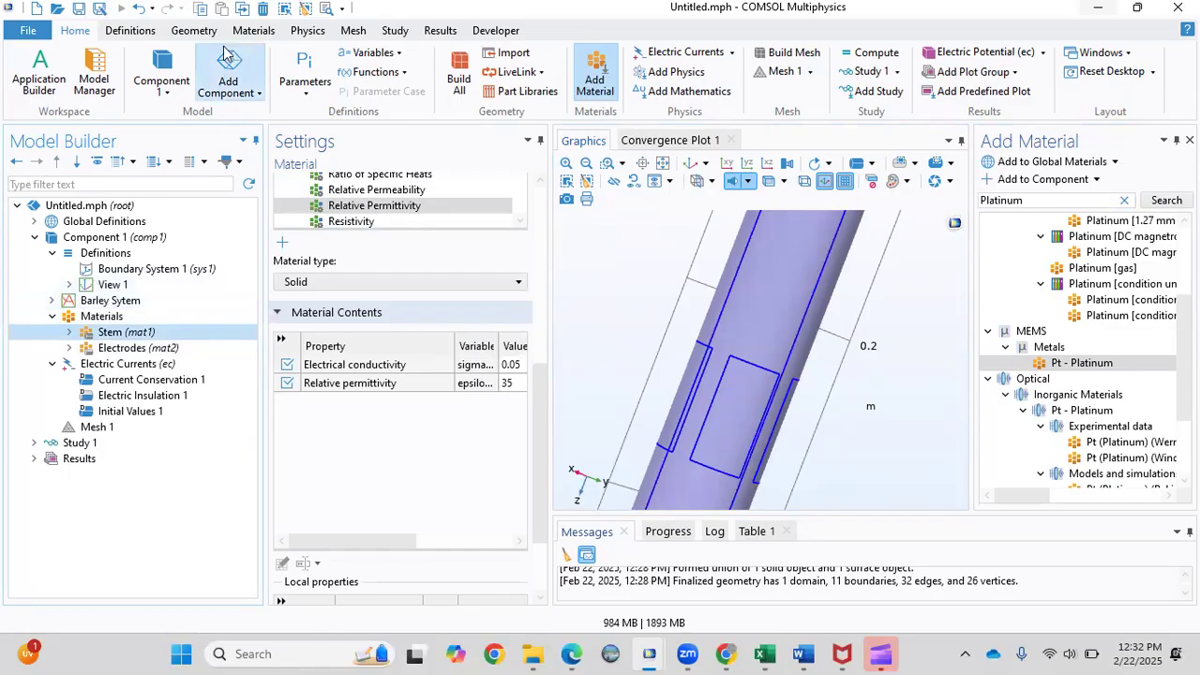
click(196, 31)
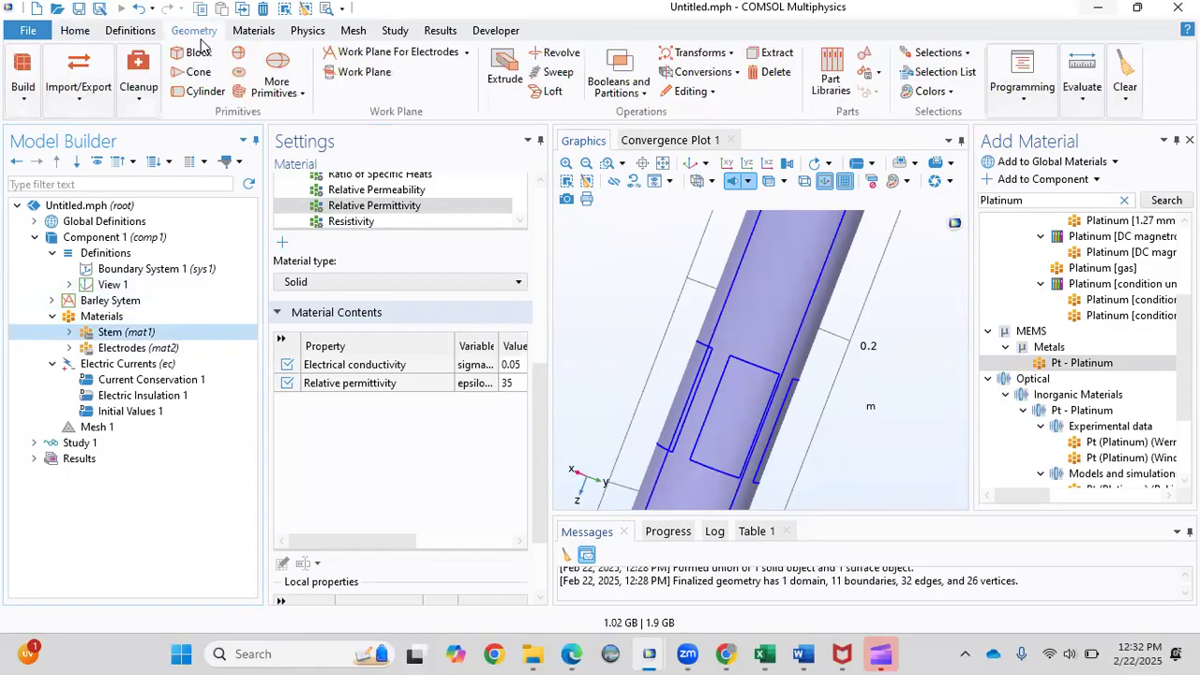
Build a cylinder labelled 'Air' with radius R+0.4 and height H+1 around the stem.
click(201, 91)
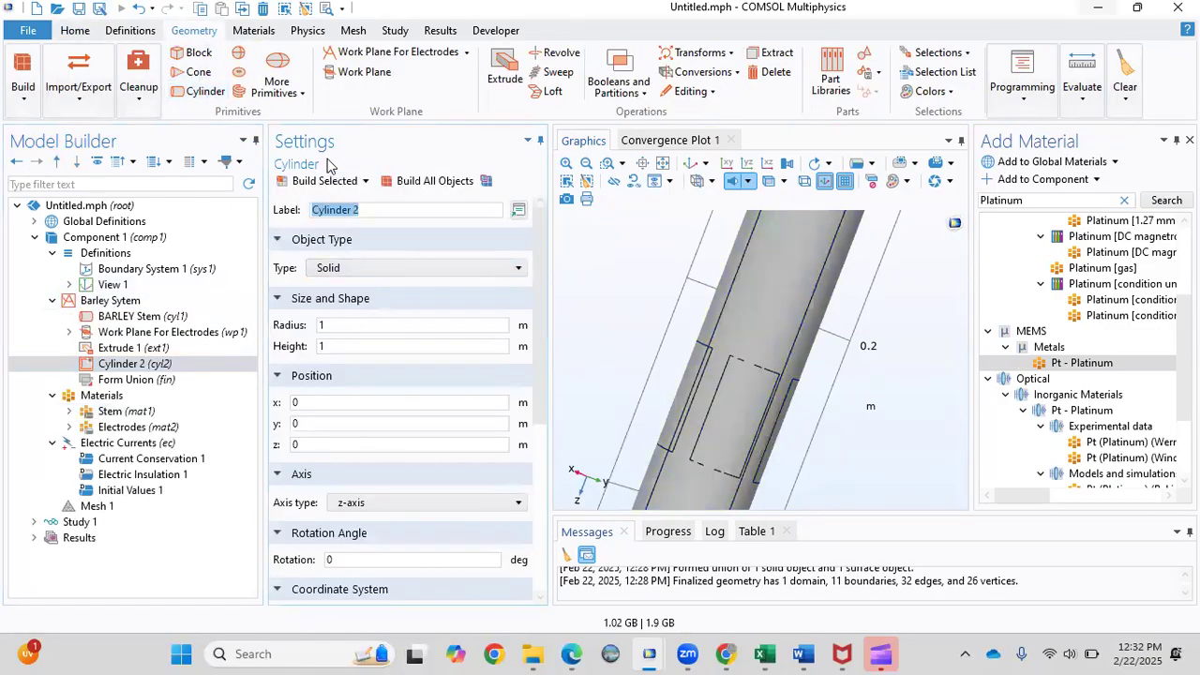
text(A)
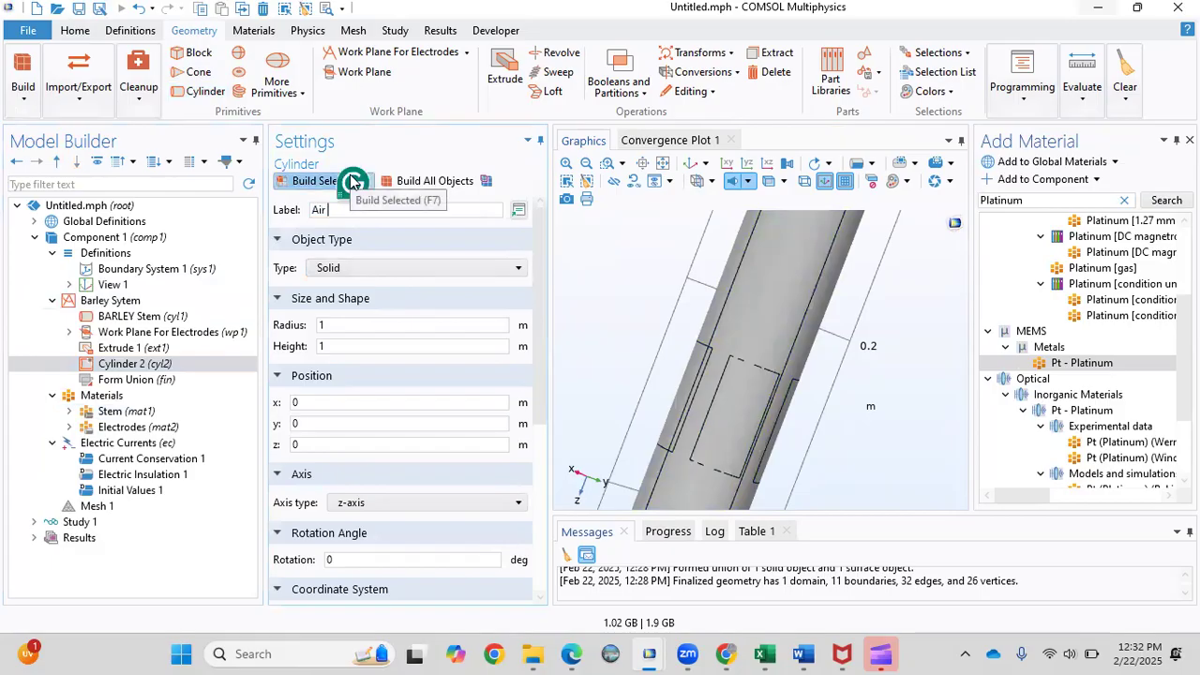
text(ir)
click(340, 324)
key(BackSpace)
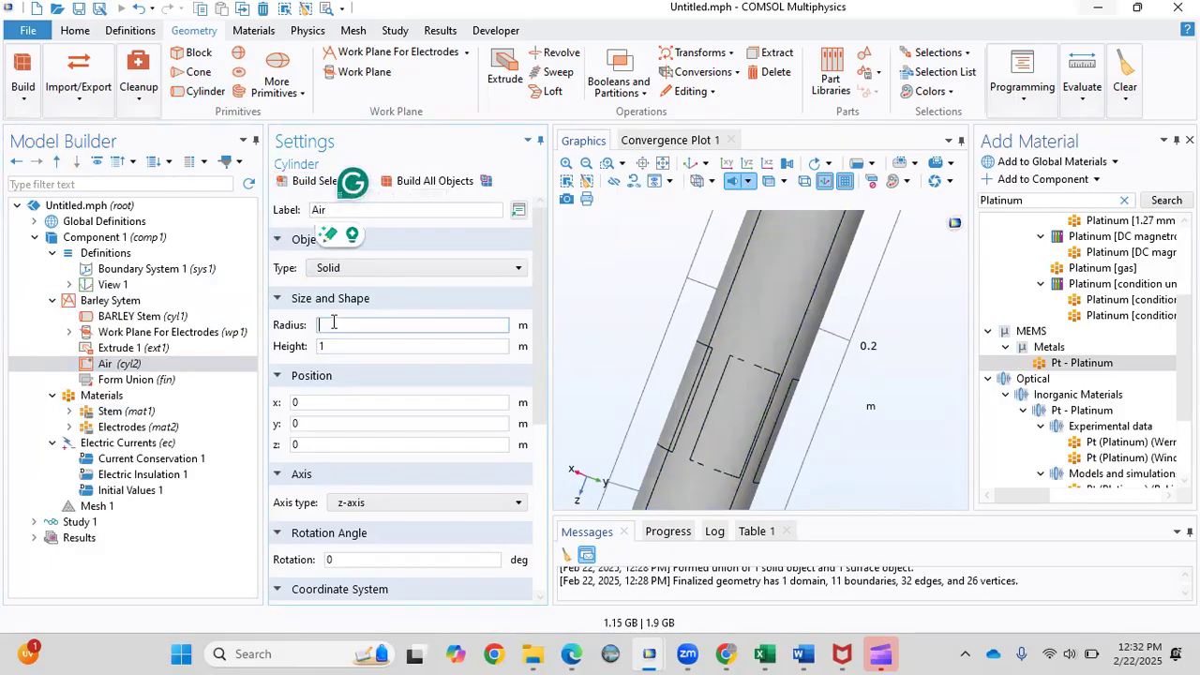
text(R+0.4)
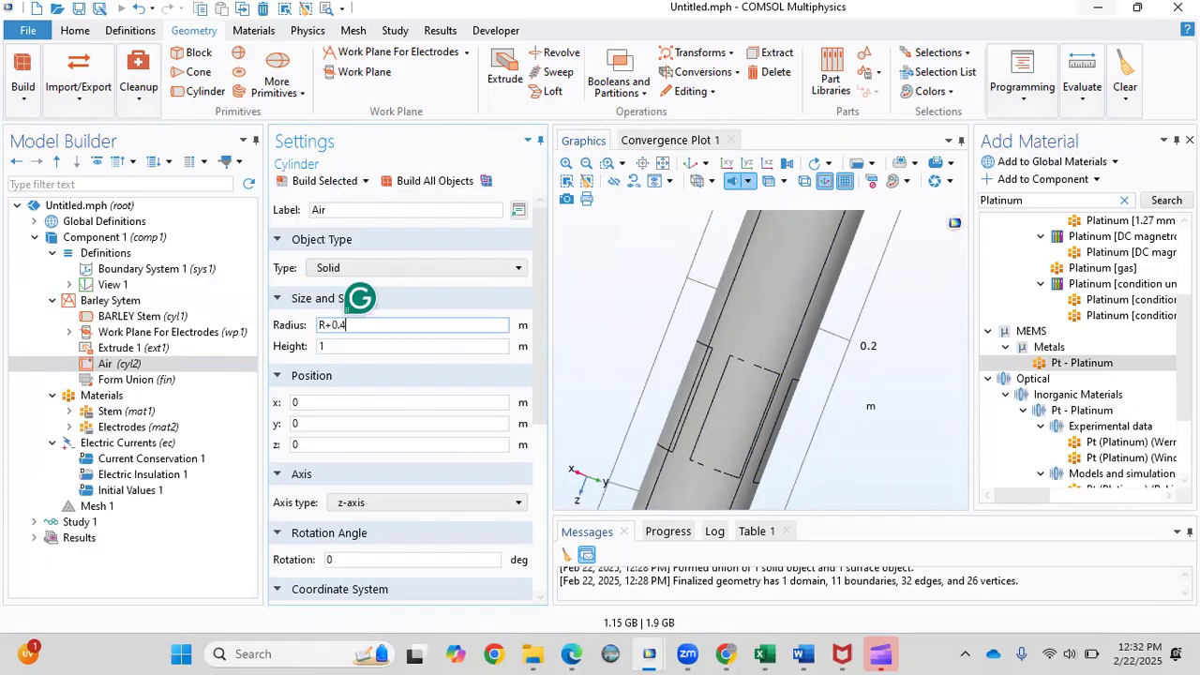
click(333, 349)
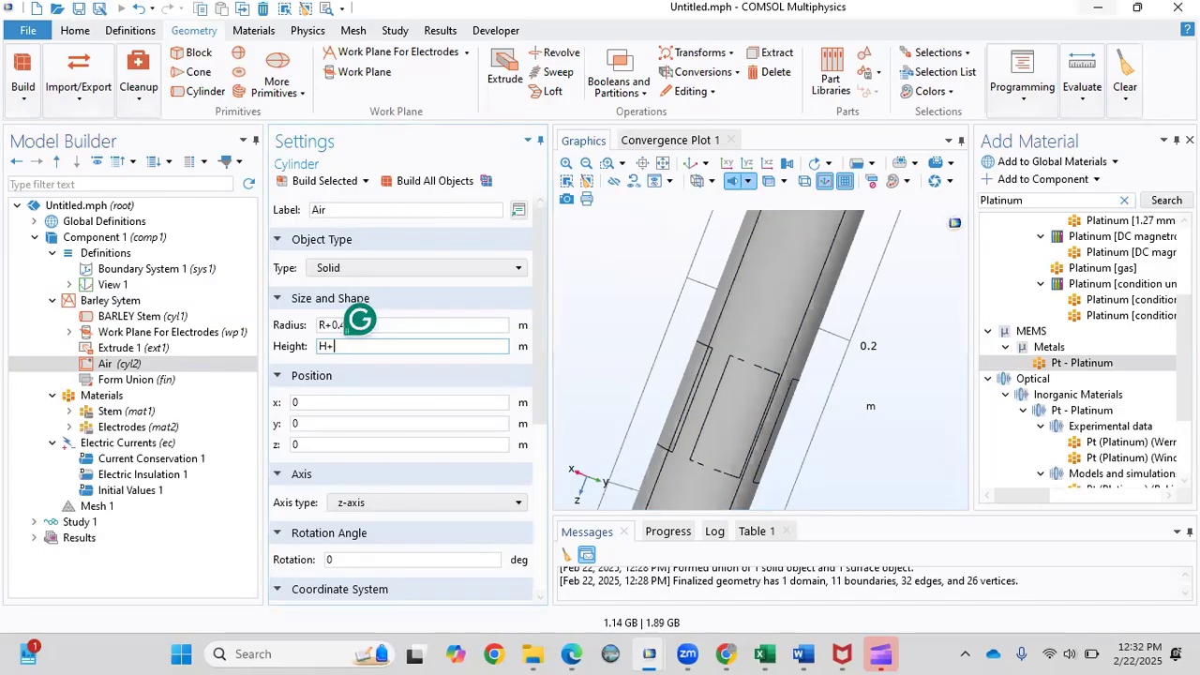
text(H+1)
click(406, 183)
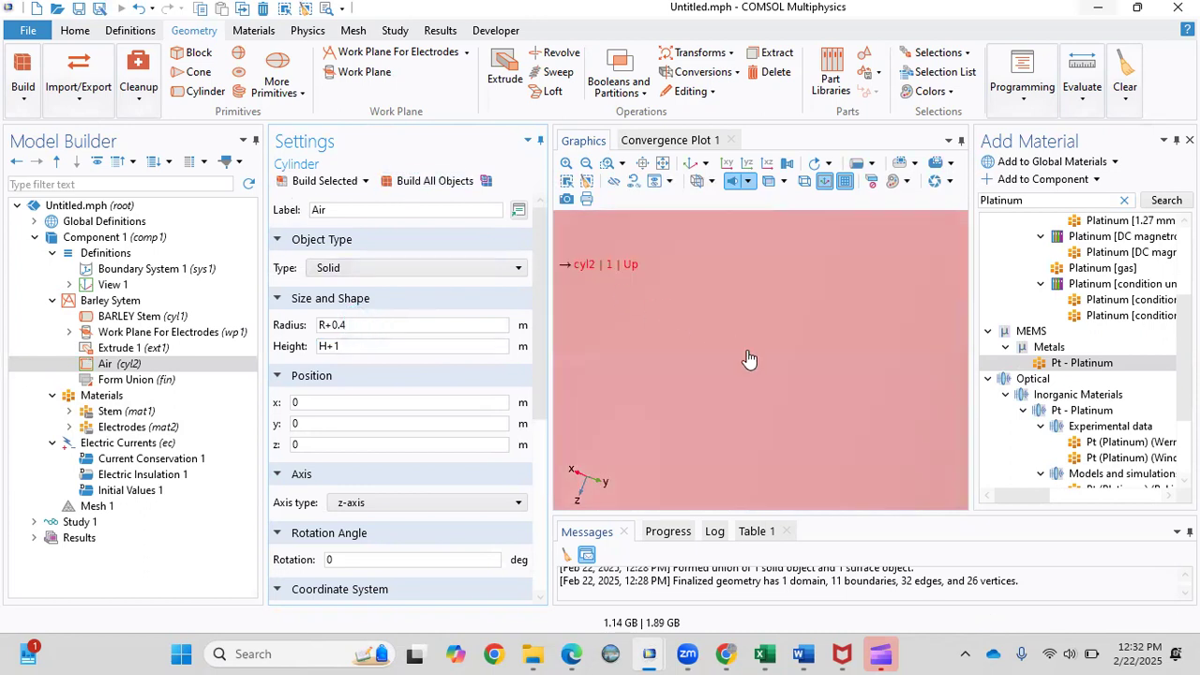
scroll(749, 359, down, 4)
drag(800, 285, 744, 413)
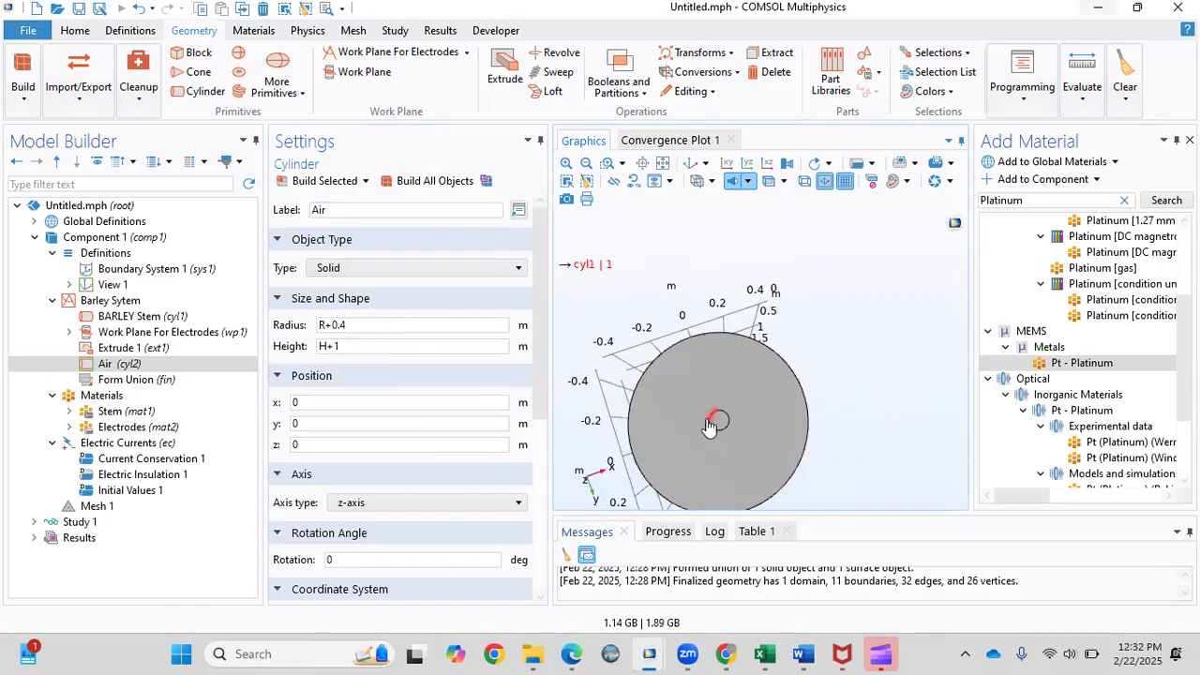
click(111, 402)
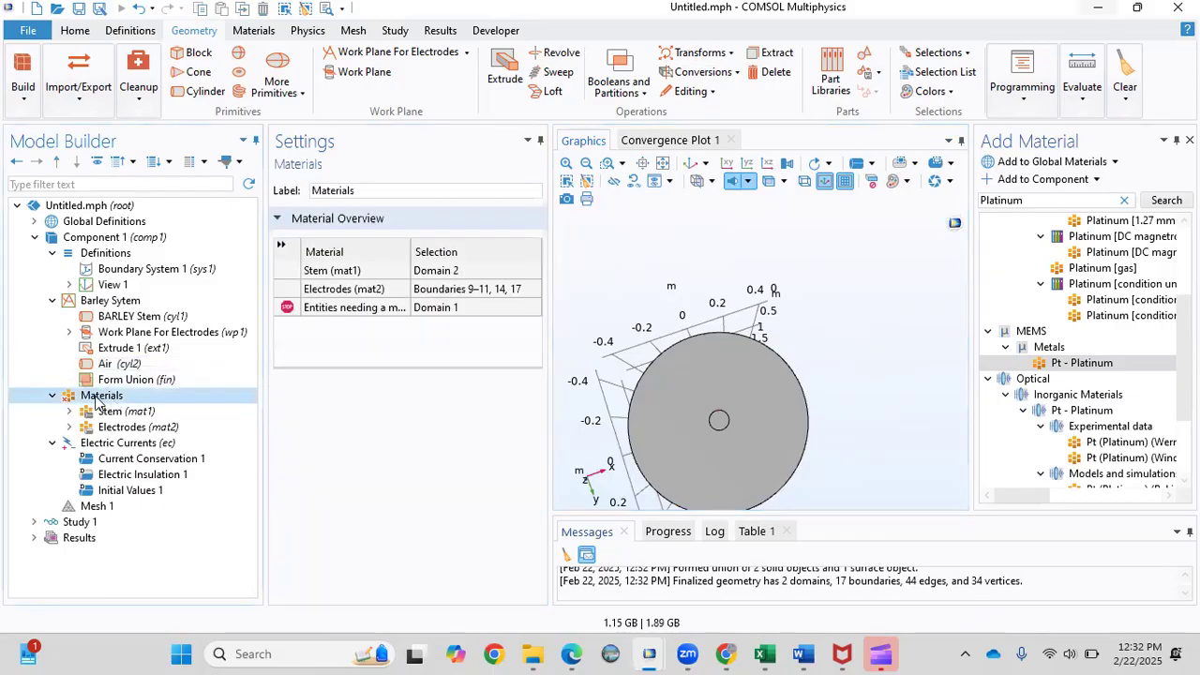
Create a blank material 'Air' listing electrical conductivity and relative permittivity properties.
right_click(91, 398)
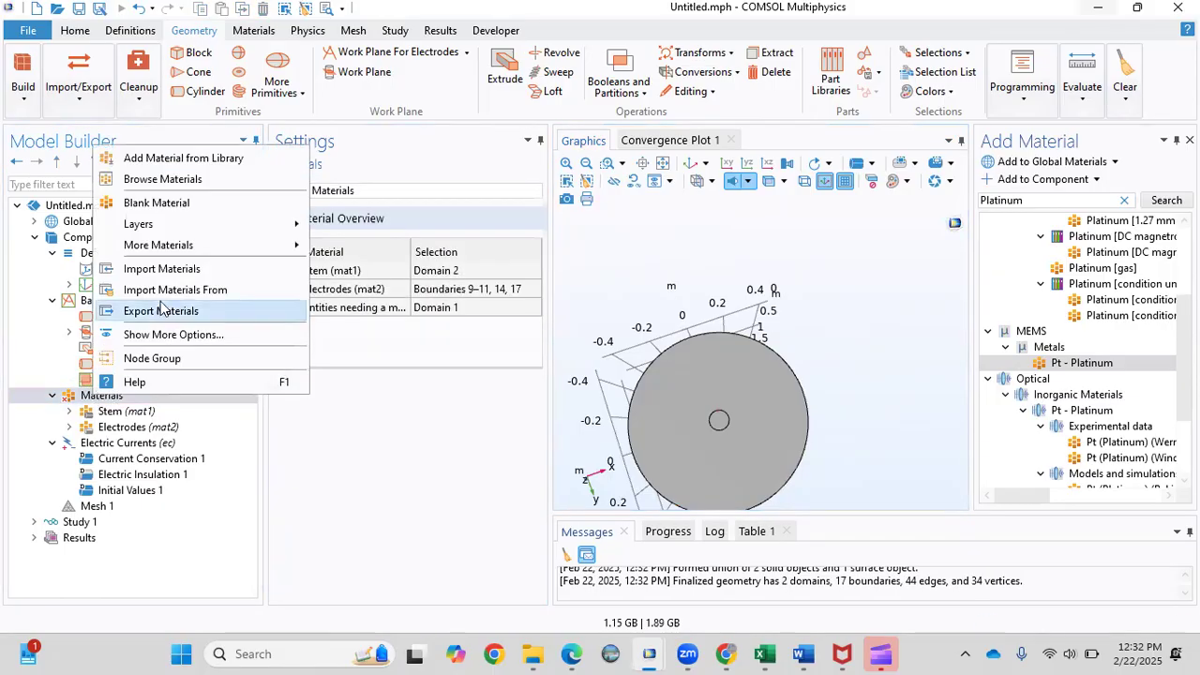
click(152, 205)
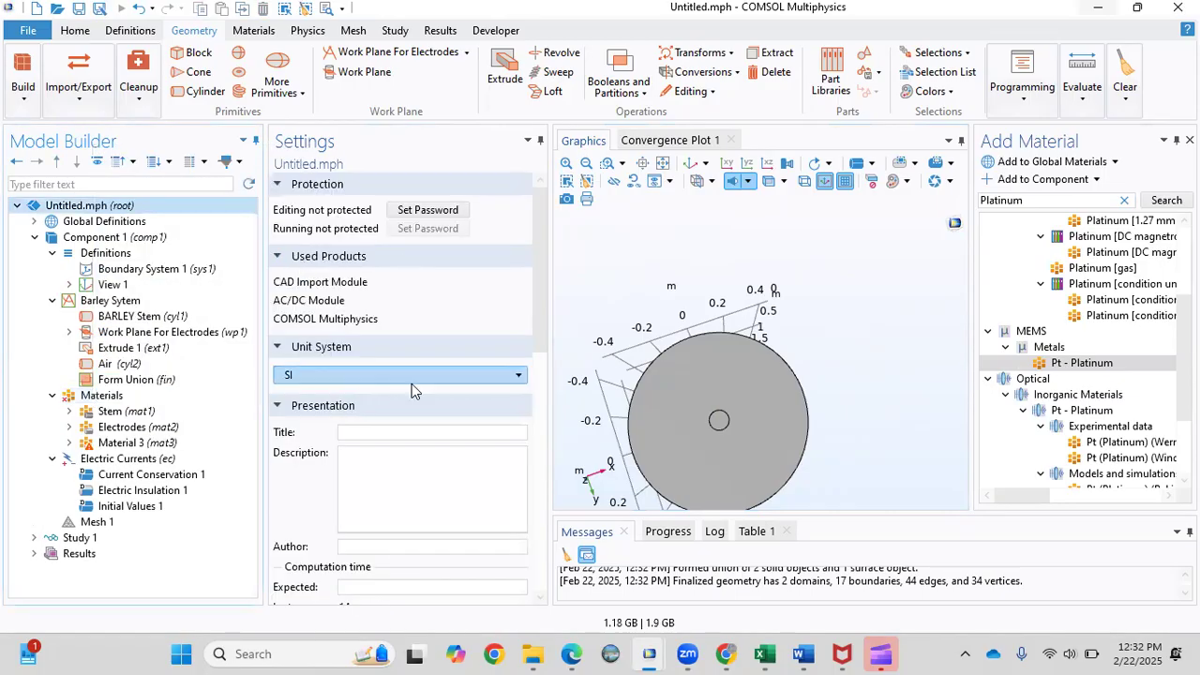
click(154, 446)
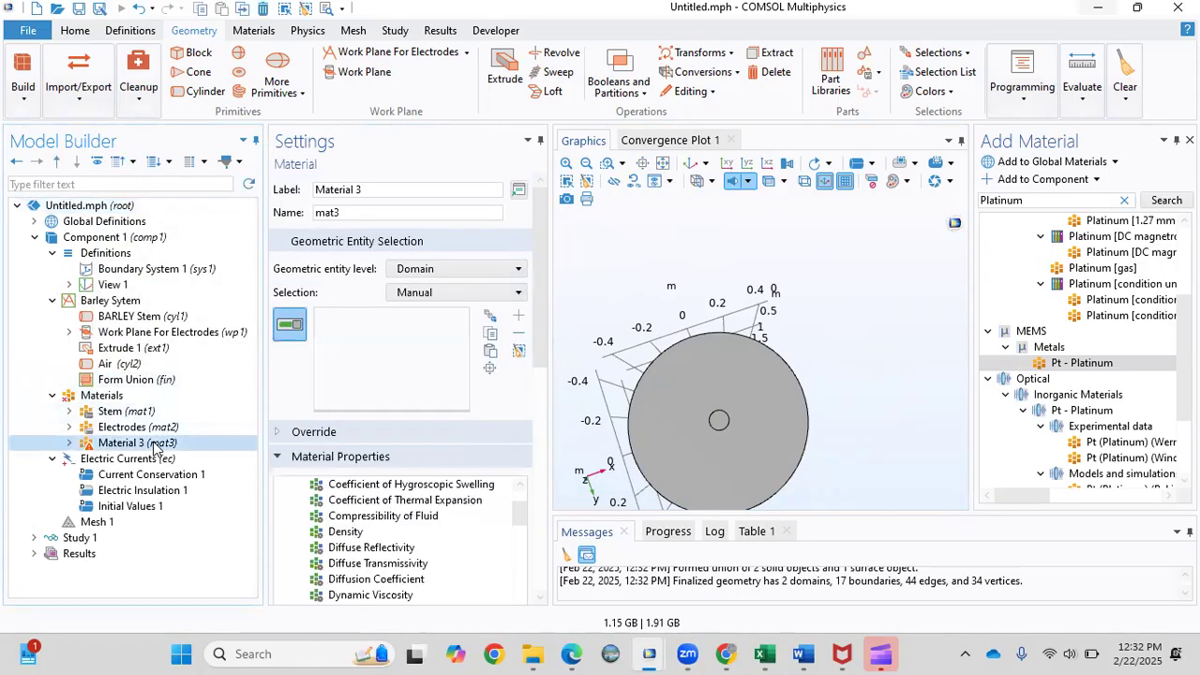
click(365, 189)
drag(365, 189, 263, 186)
text(Air)
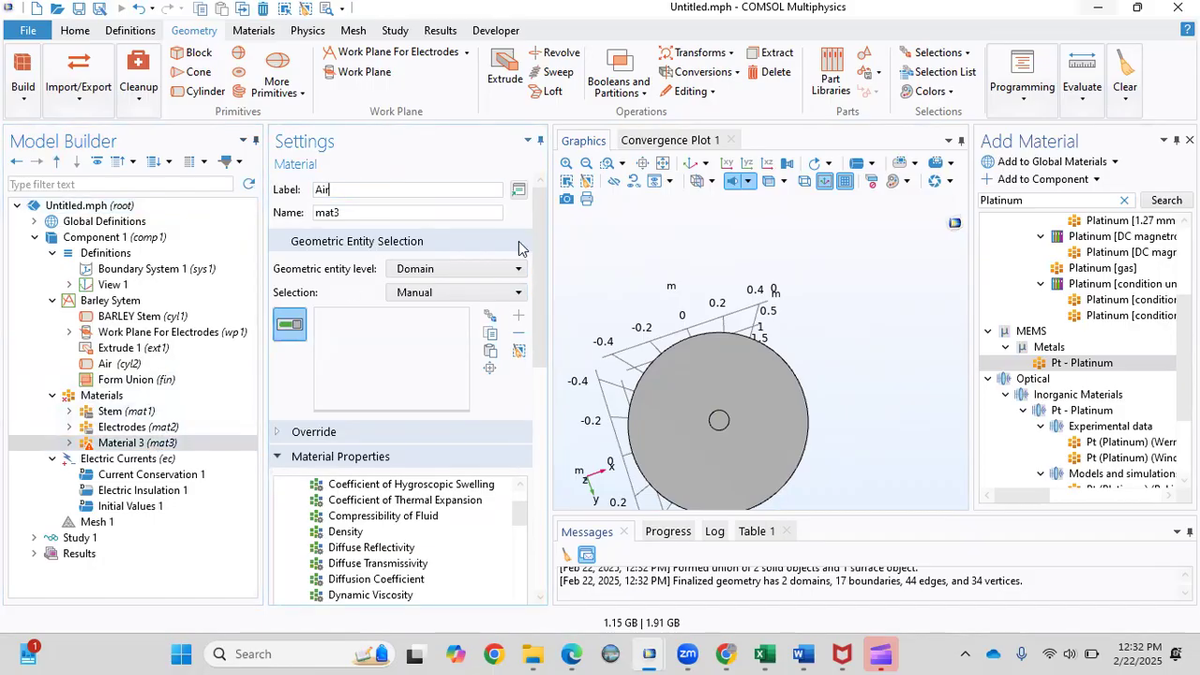
drag(538, 245, 543, 388)
drag(536, 371, 528, 342)
double_click(374, 395)
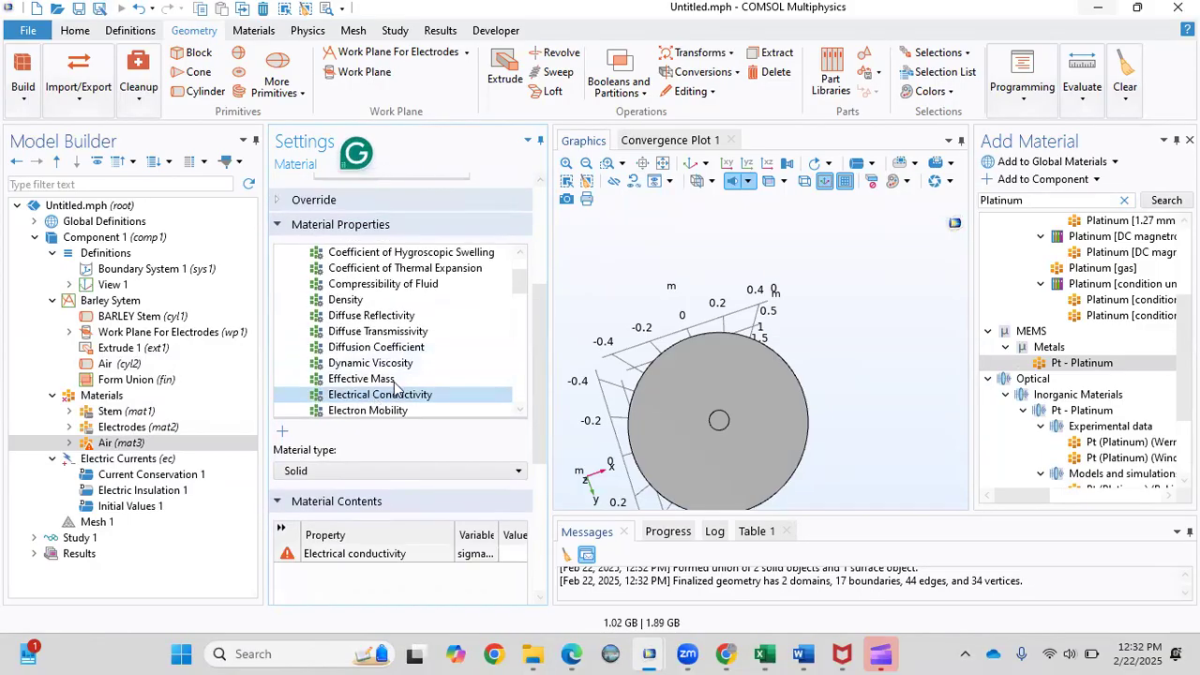
drag(515, 289, 514, 340)
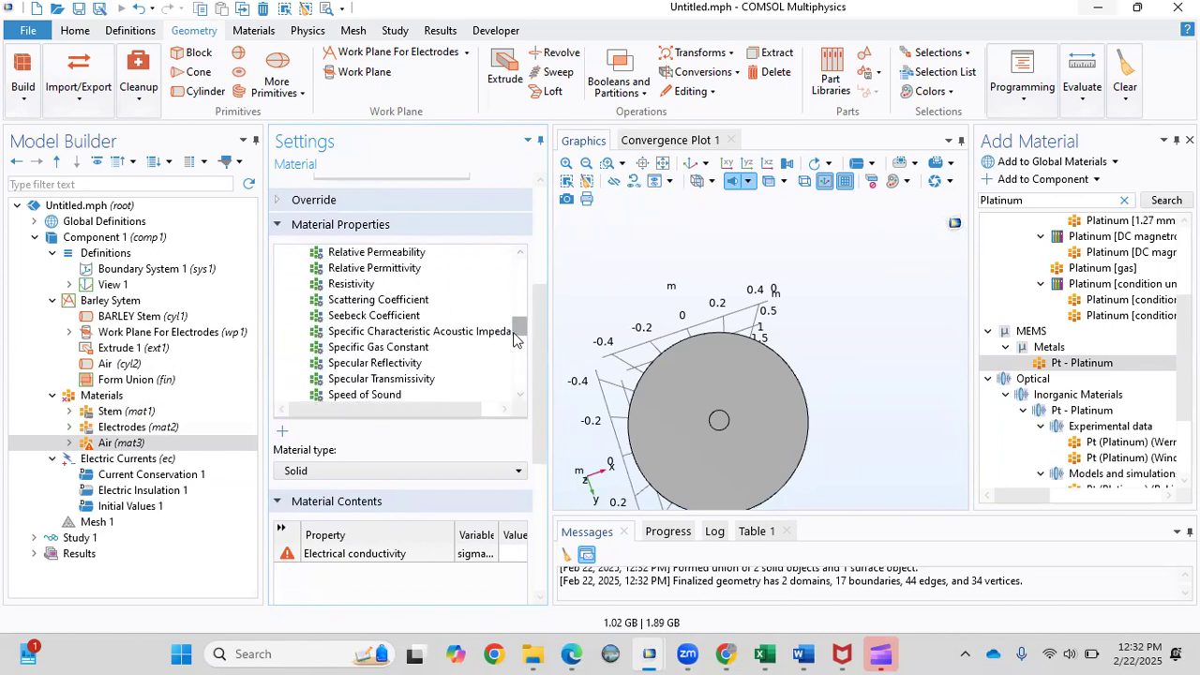
double_click(400, 269)
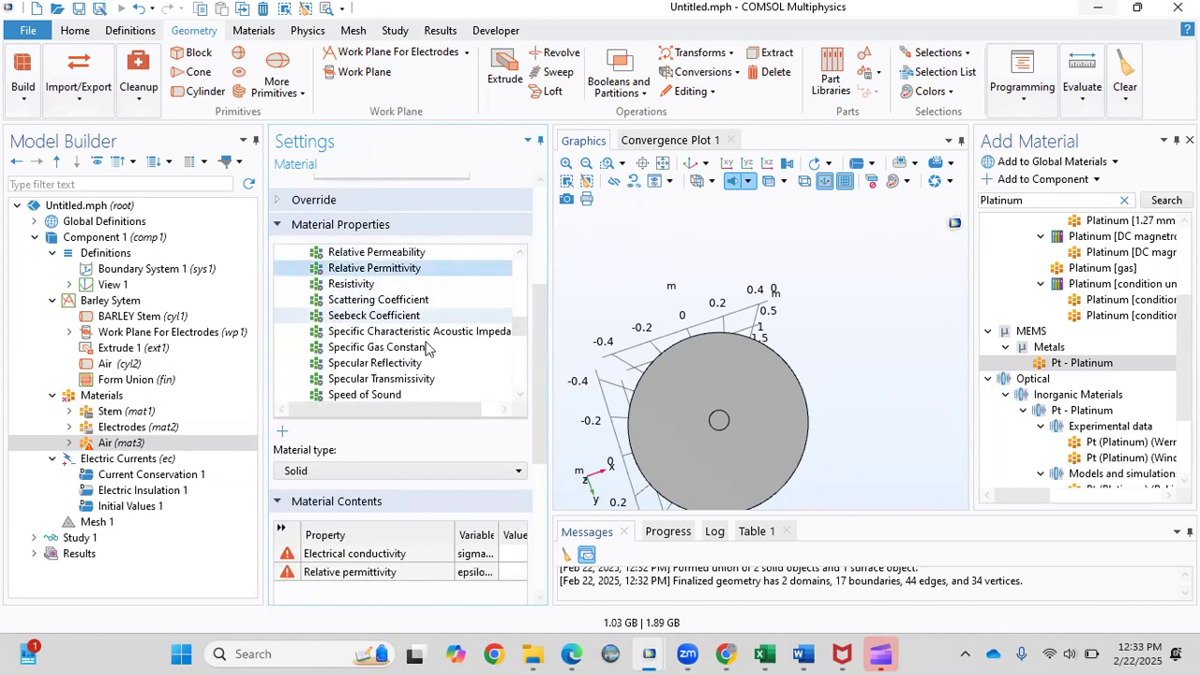
scroll(542, 424, down, 5)
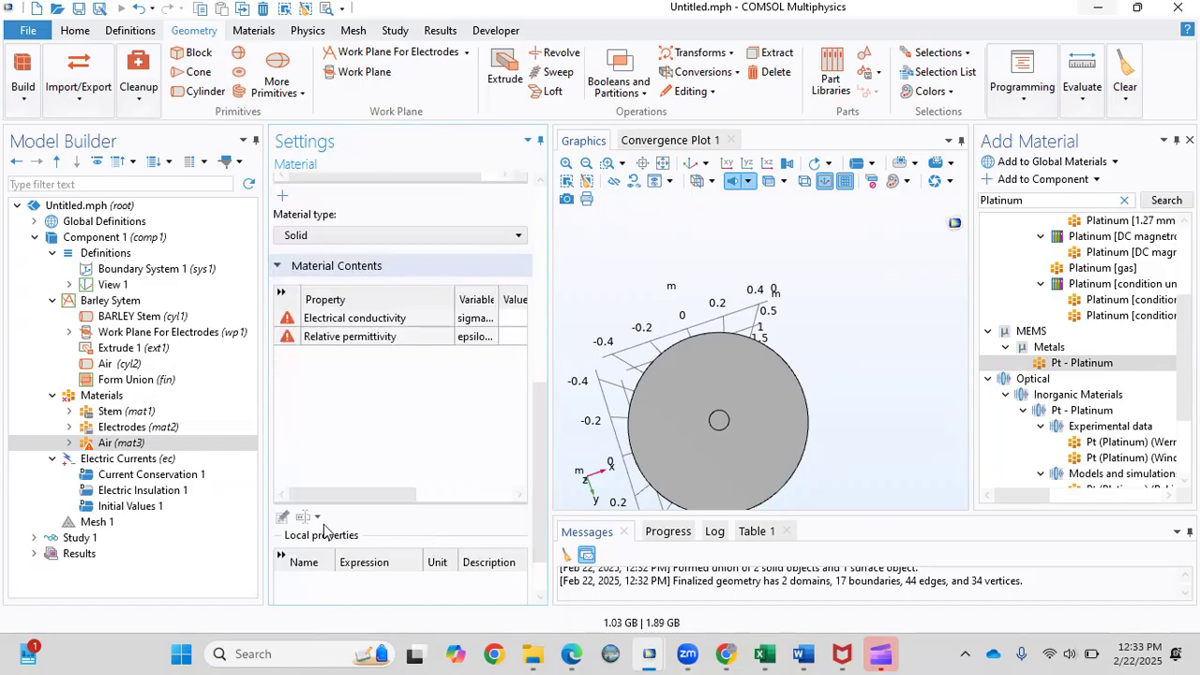
Give Air an electrical conductivity of about 1e-9 S/m and select its relative permittivity value.
drag(328, 497, 368, 500)
click(436, 315)
text(00000000)
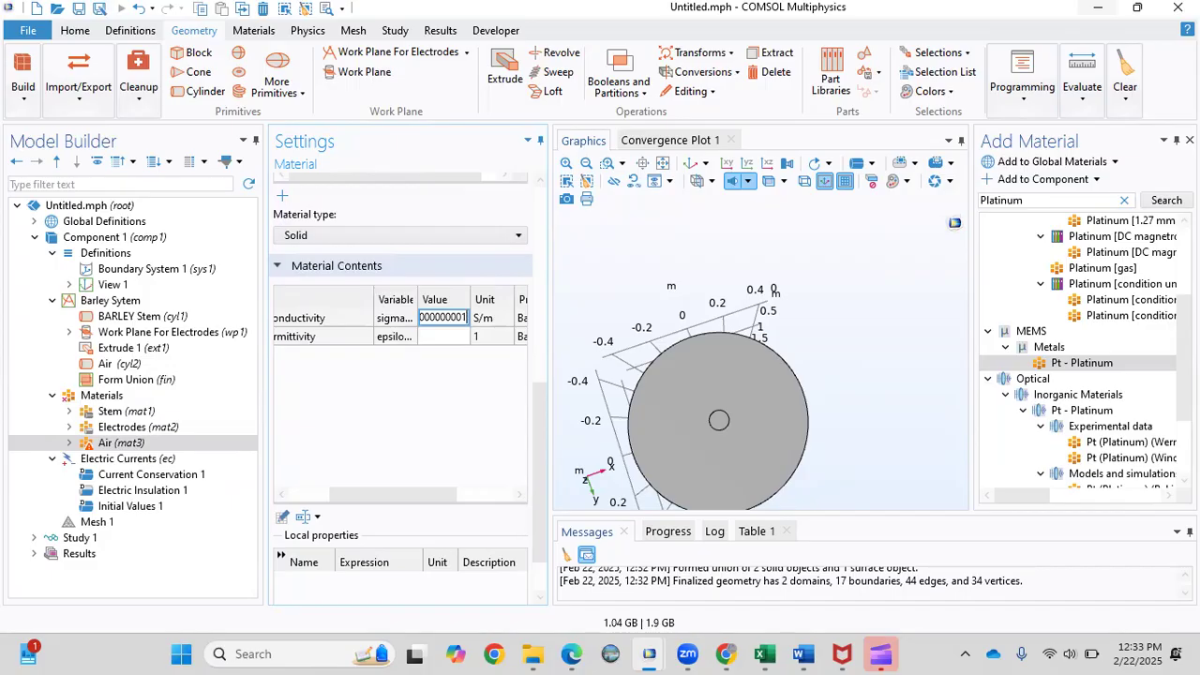
text(1)
mouse_move(410, 494)
mouse_down()
mouse_move(344, 502)
mouse_move(424, 492)
mouse_move(328, 495)
mouse_move(422, 495)
mouse_up()
double_click(423, 336)
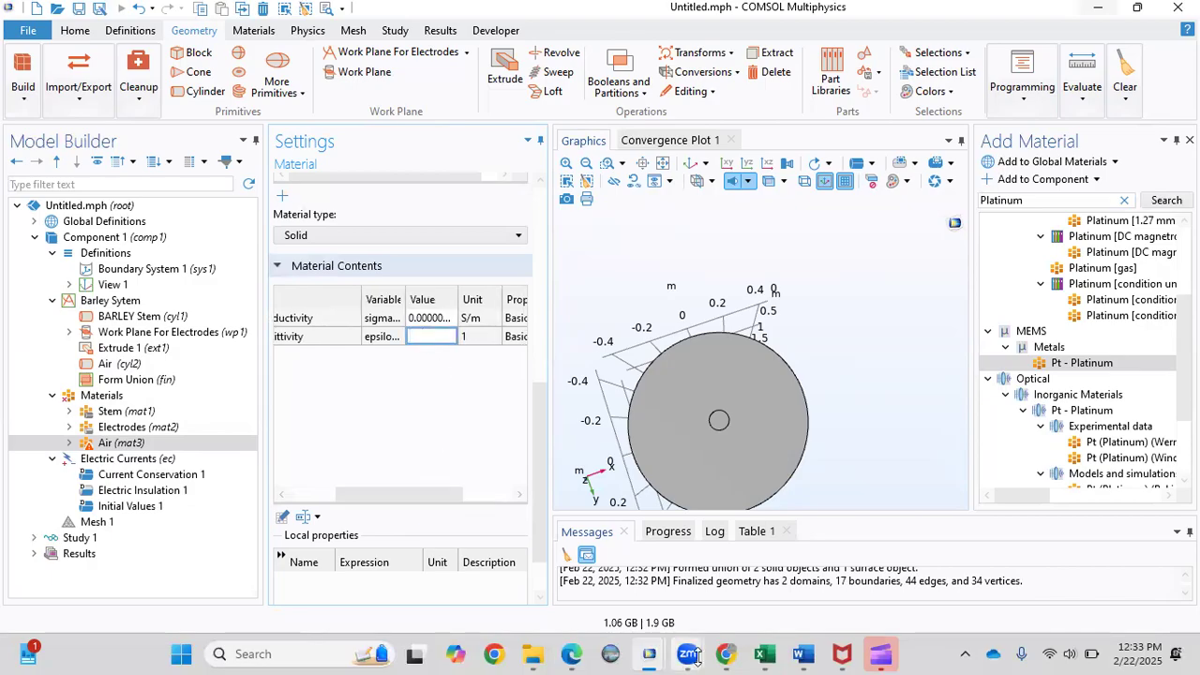
key(alt+Tab)
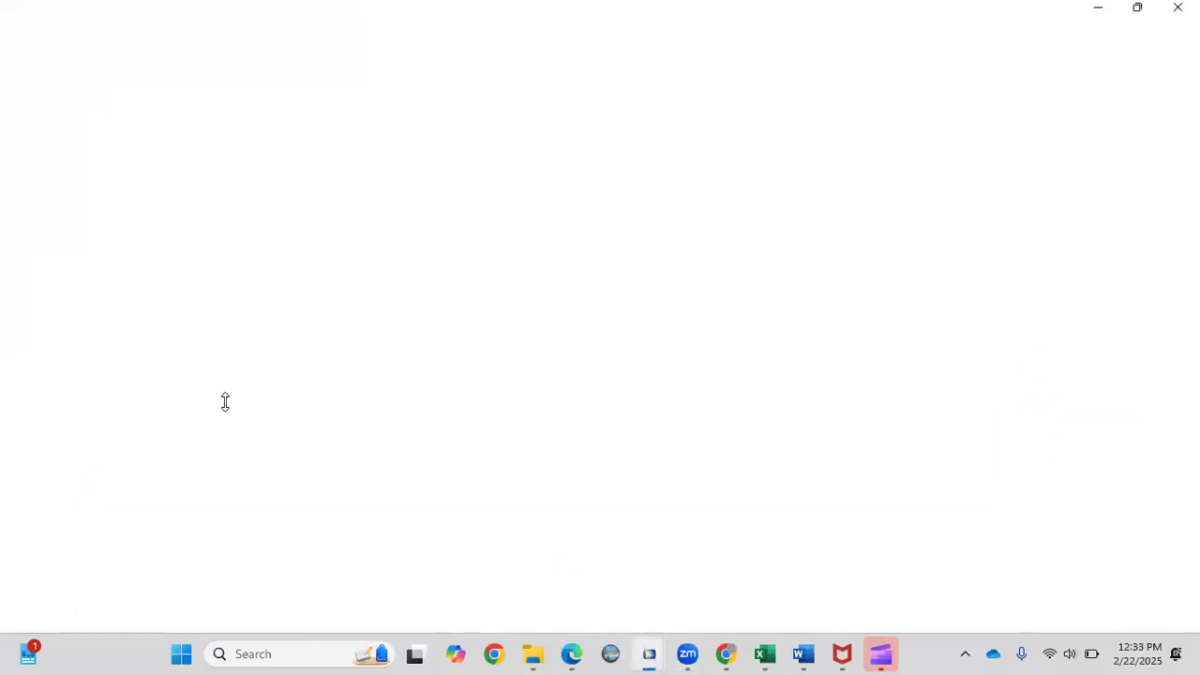
click(136, 427)
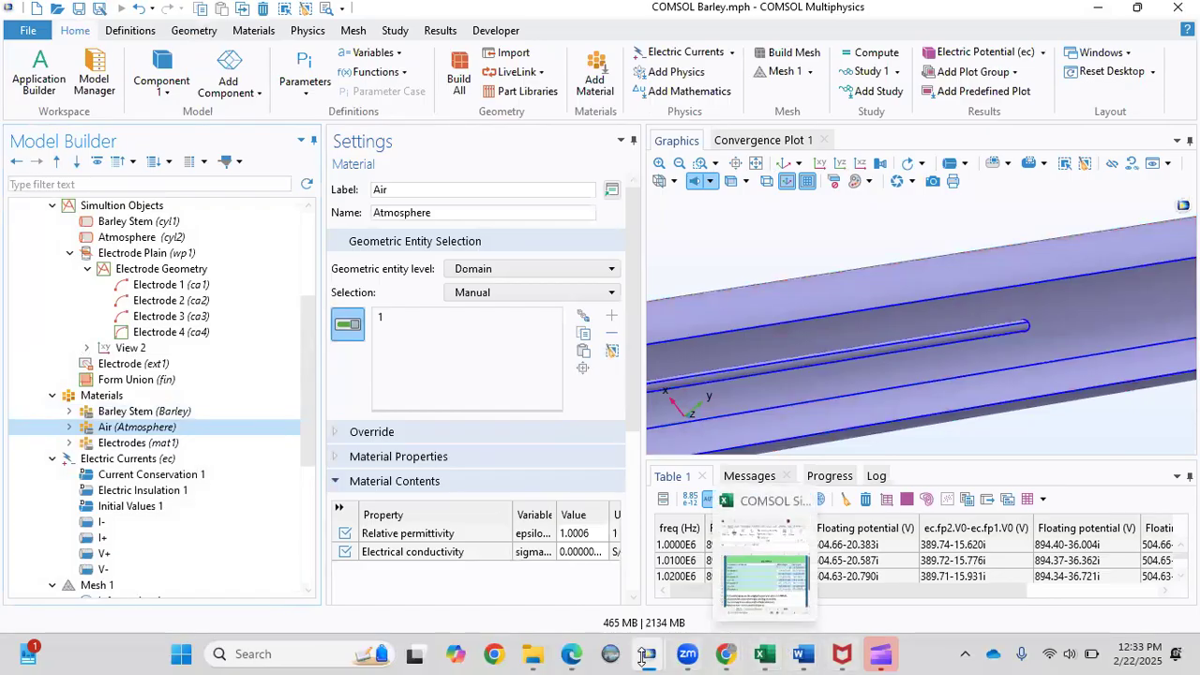
mouse_move(644, 656)
click(731, 578)
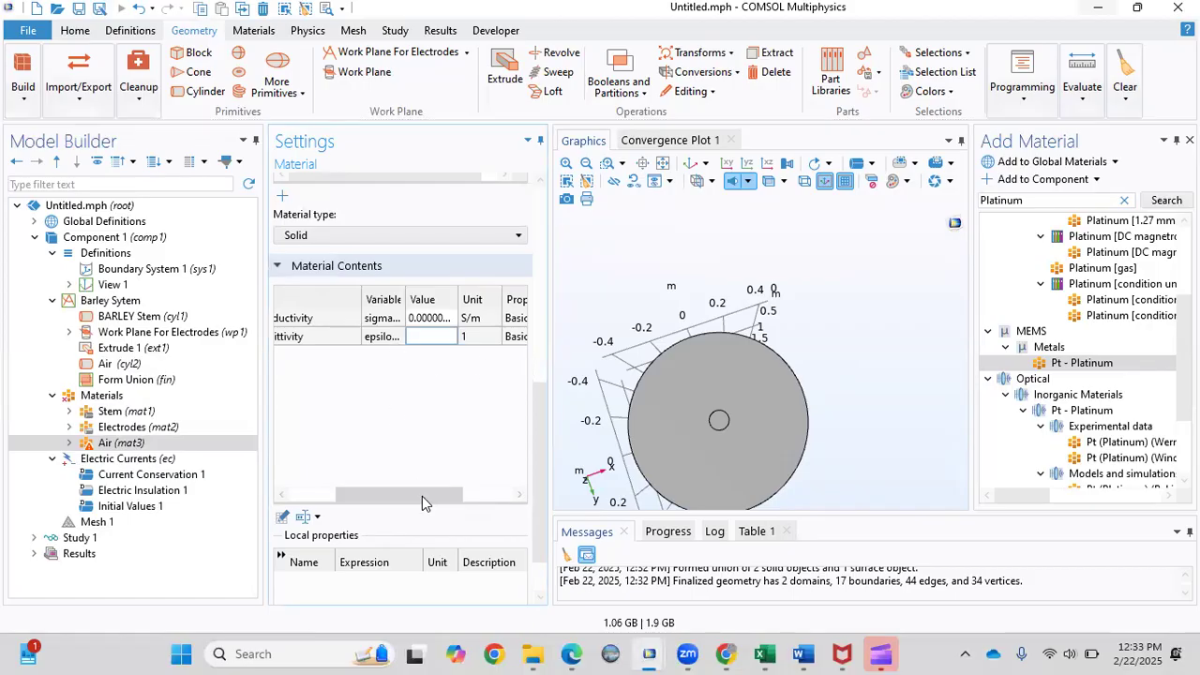
Select the outer air cylinder so the Air material covers domain 1.
drag(422, 503, 361, 504)
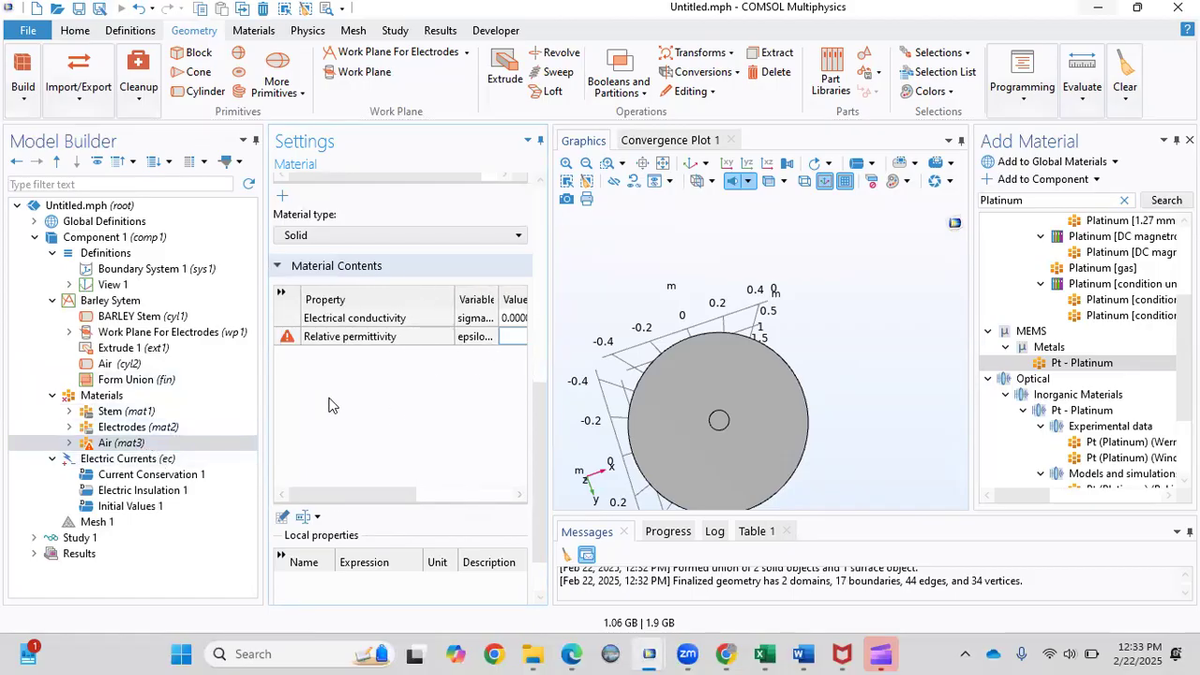
drag(541, 449, 536, 227)
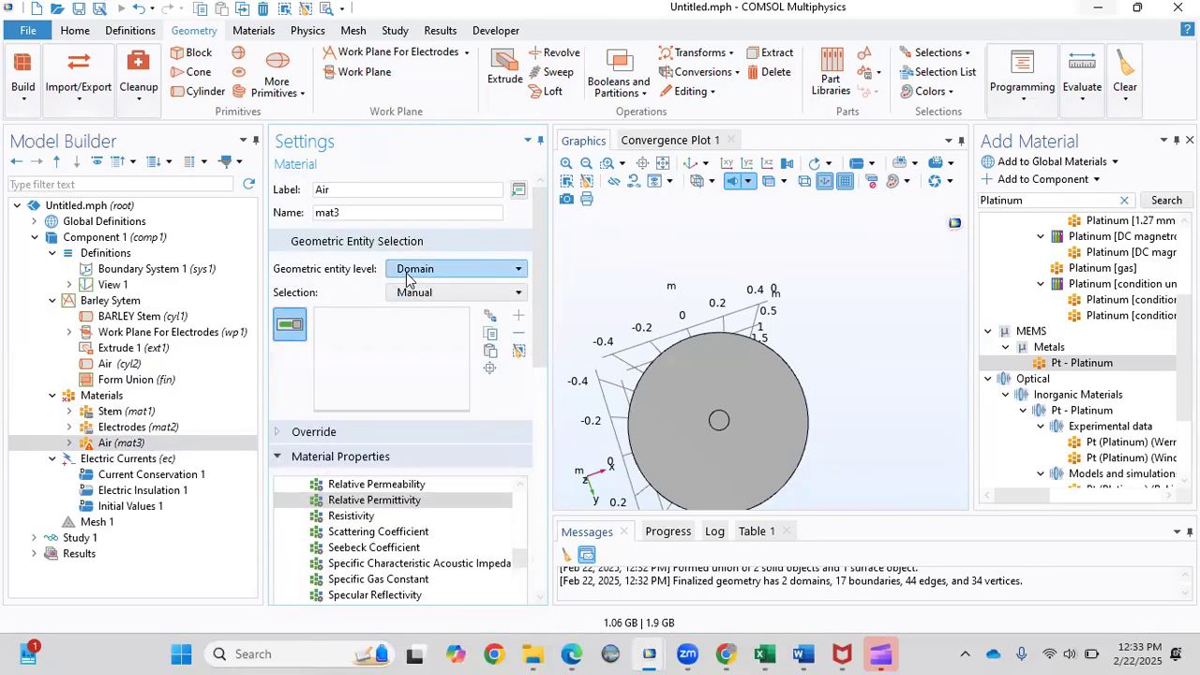
click(669, 441)
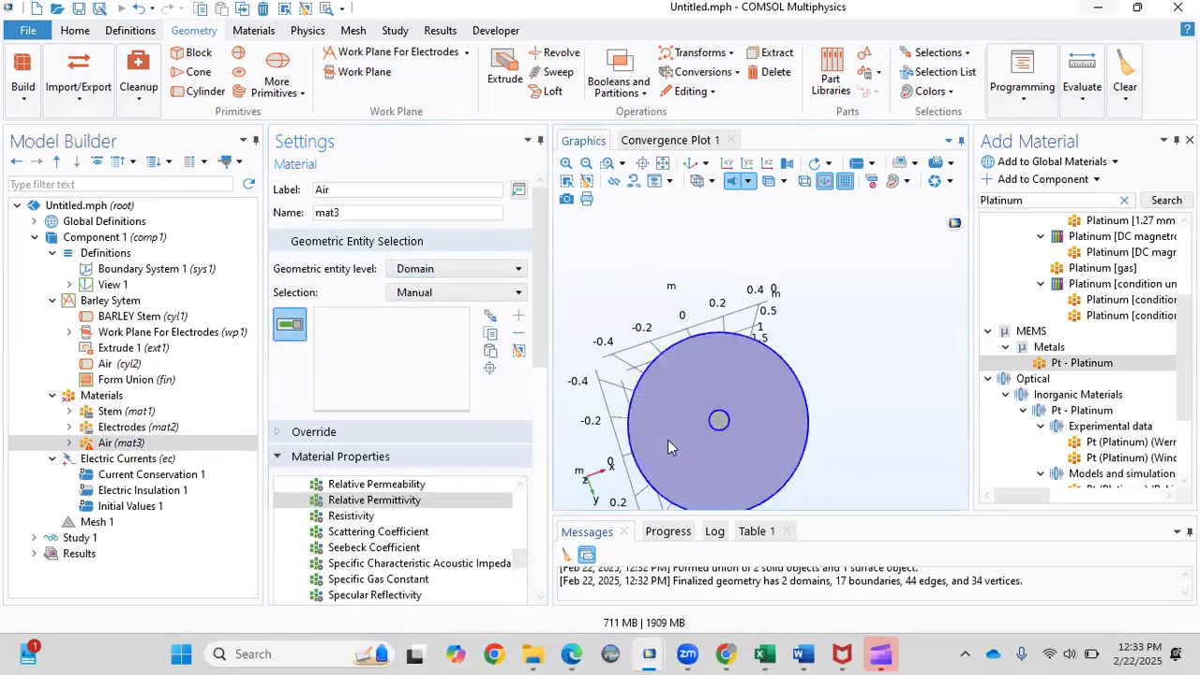
drag(542, 381, 539, 291)
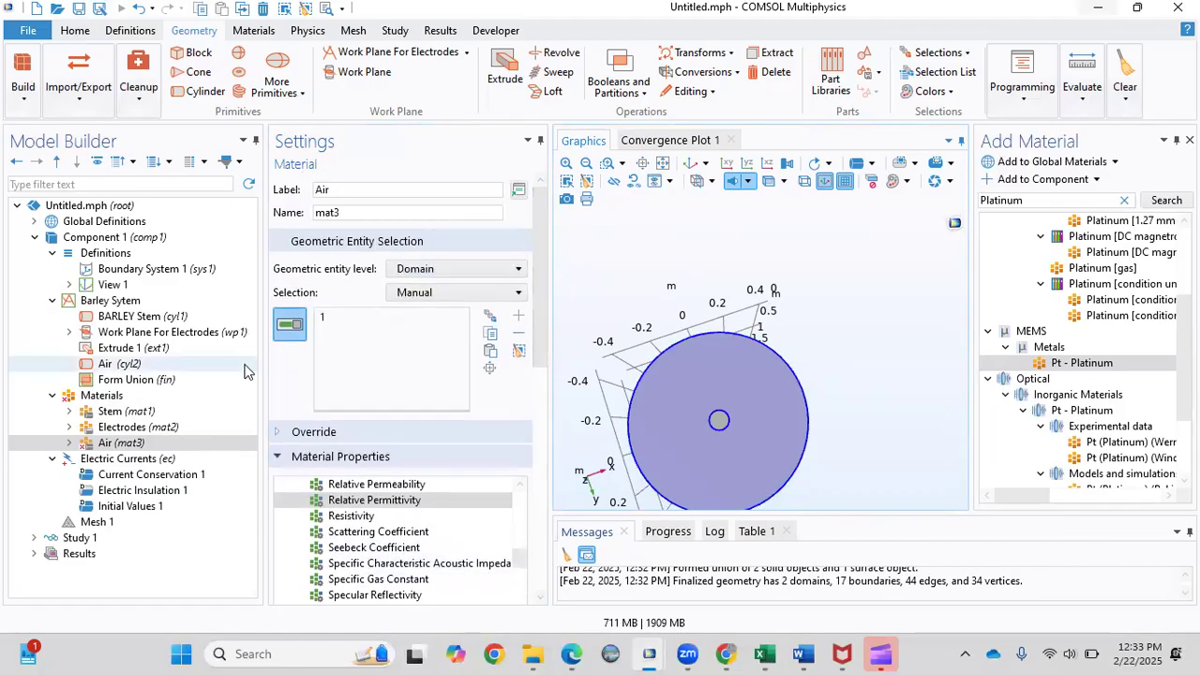
Check the Stem, Electrodes and Air materials, confirming Electrodes covers boundaries 9, 10, 11, 14, 17.
click(136, 412)
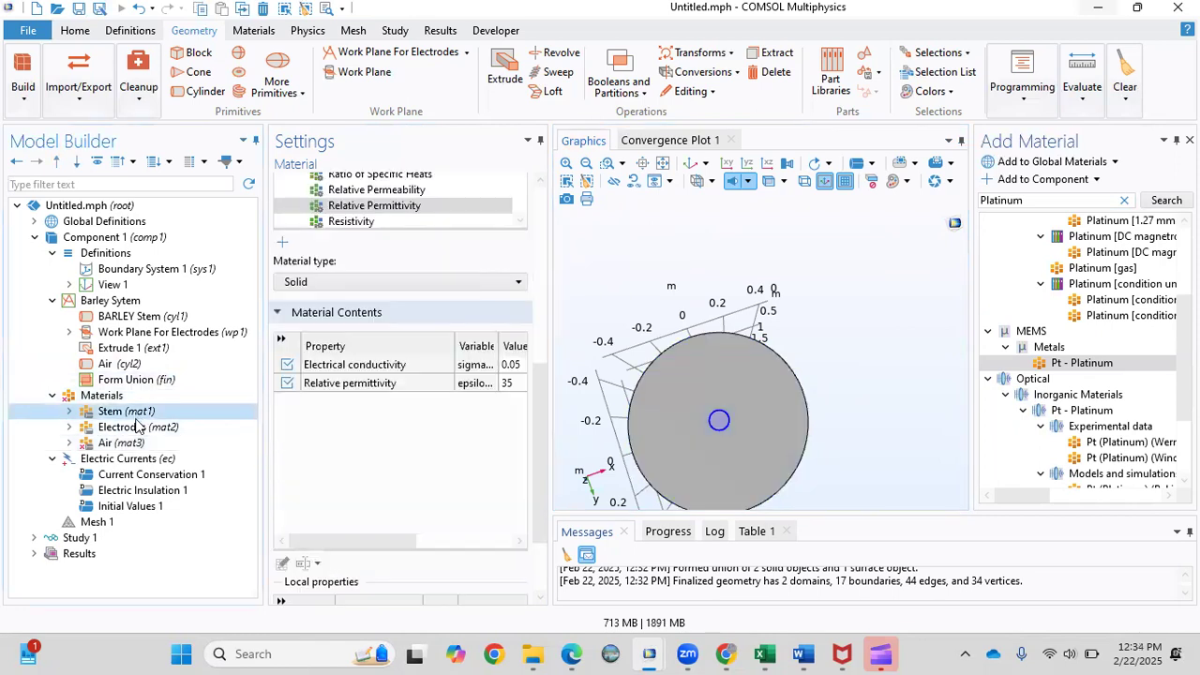
click(136, 426)
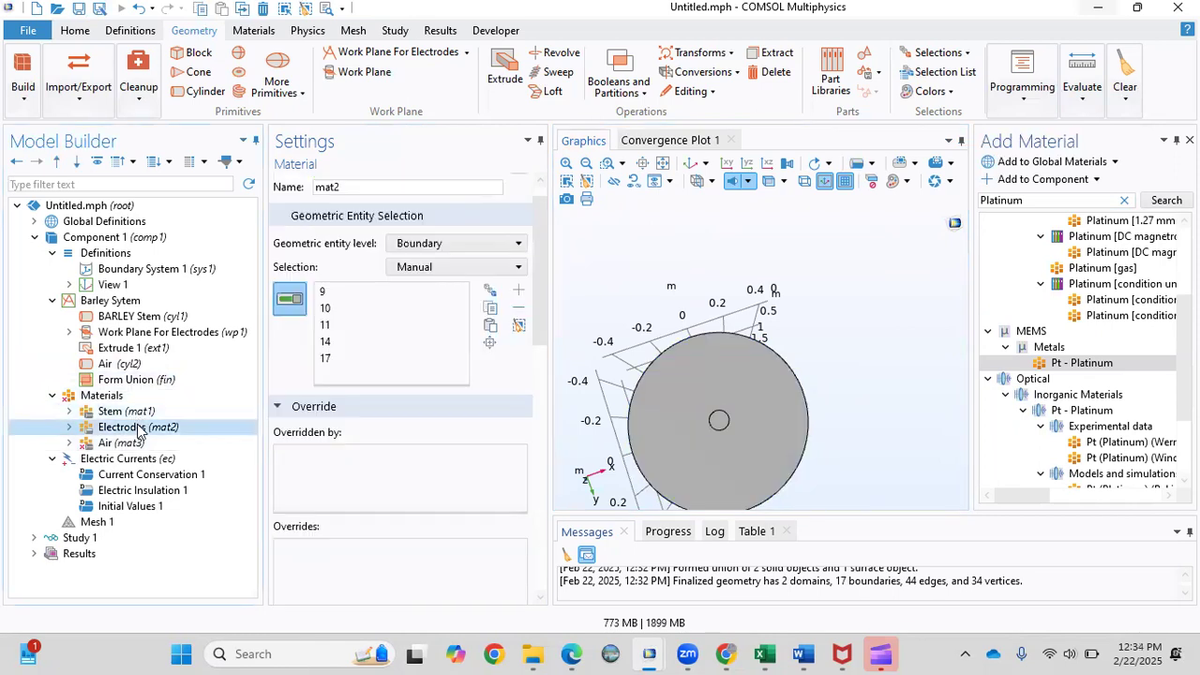
click(141, 444)
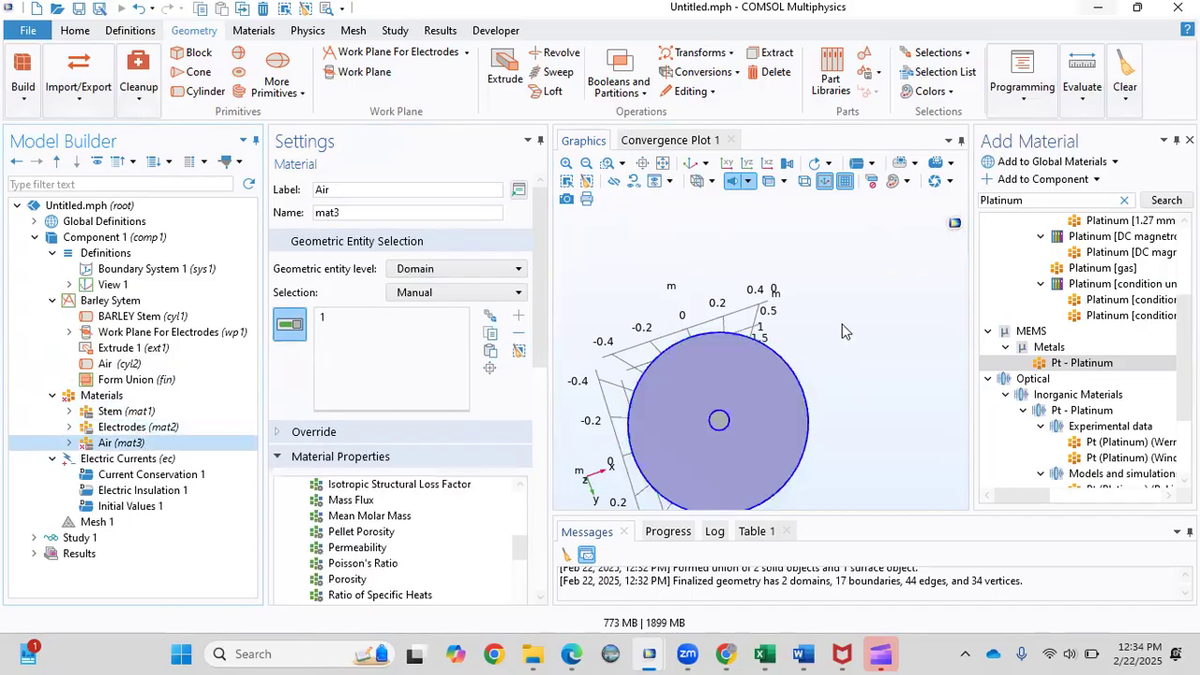
drag(842, 323, 790, 310)
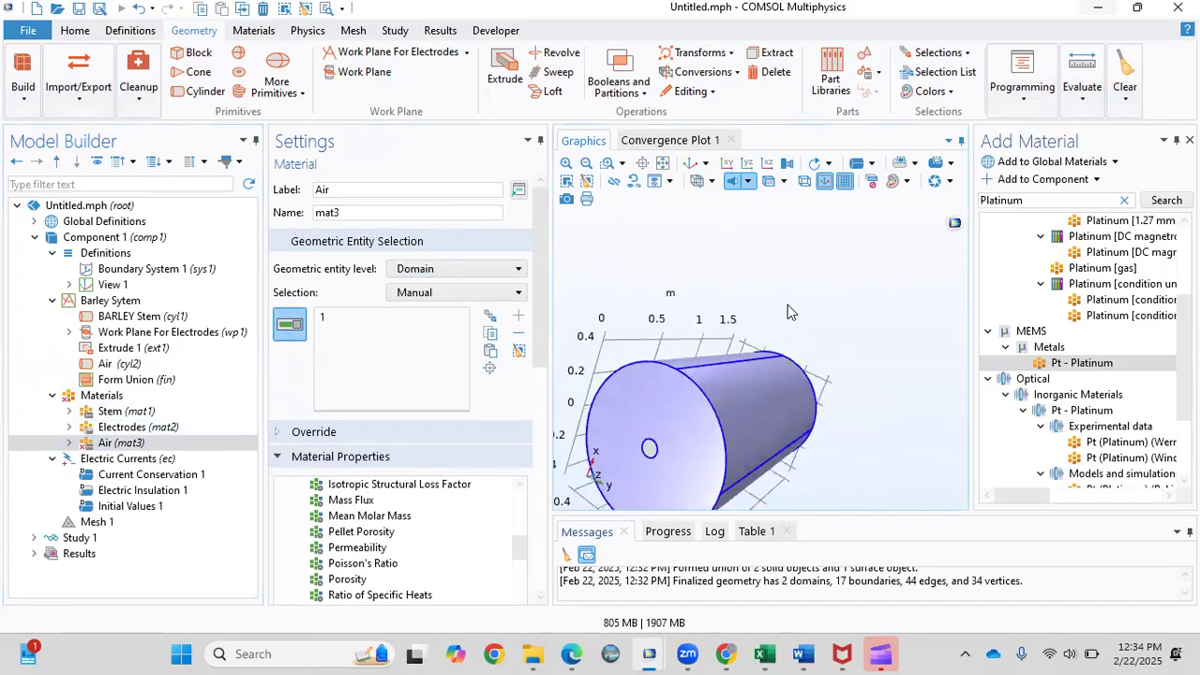
click(167, 427)
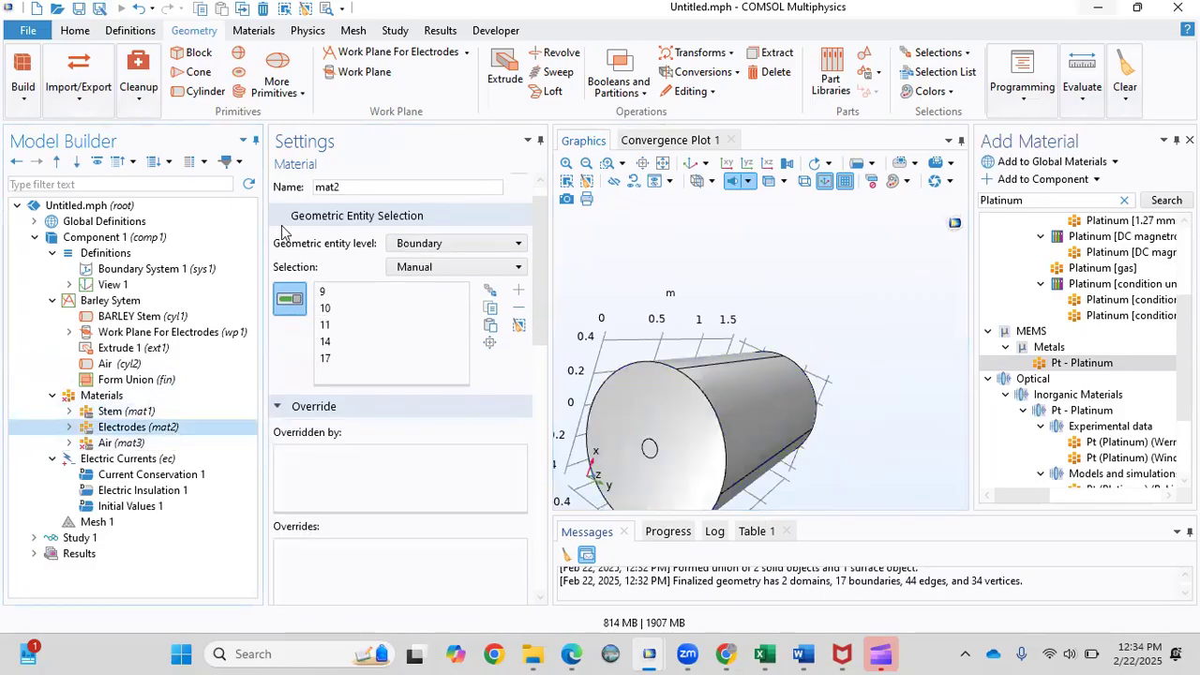